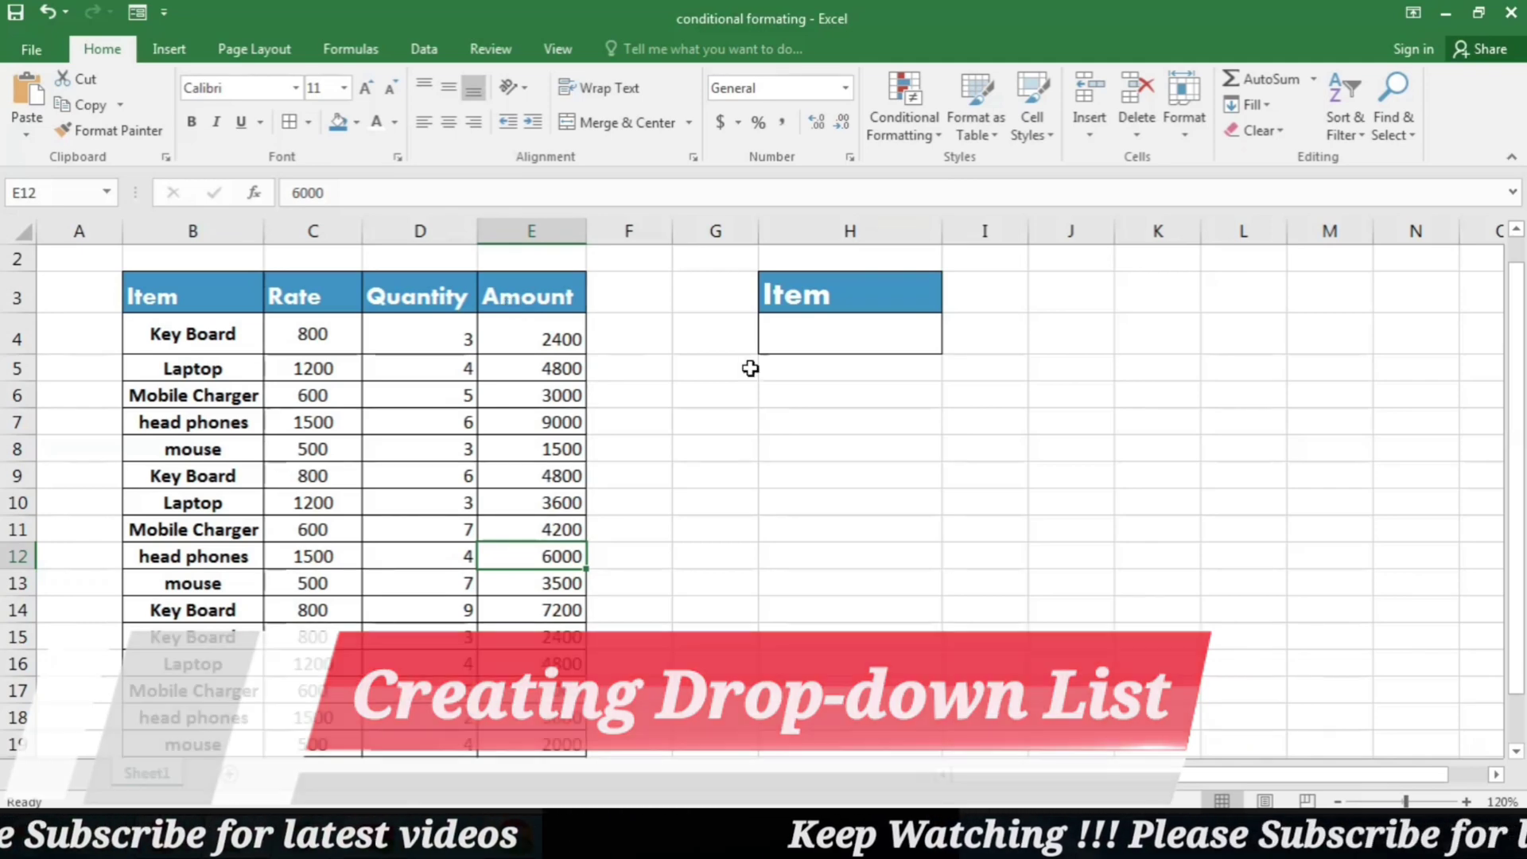
Give H4 a List data validation with source =$B$4:$B$21.
{"action": "left_click", "coordinate": [845, 340]}
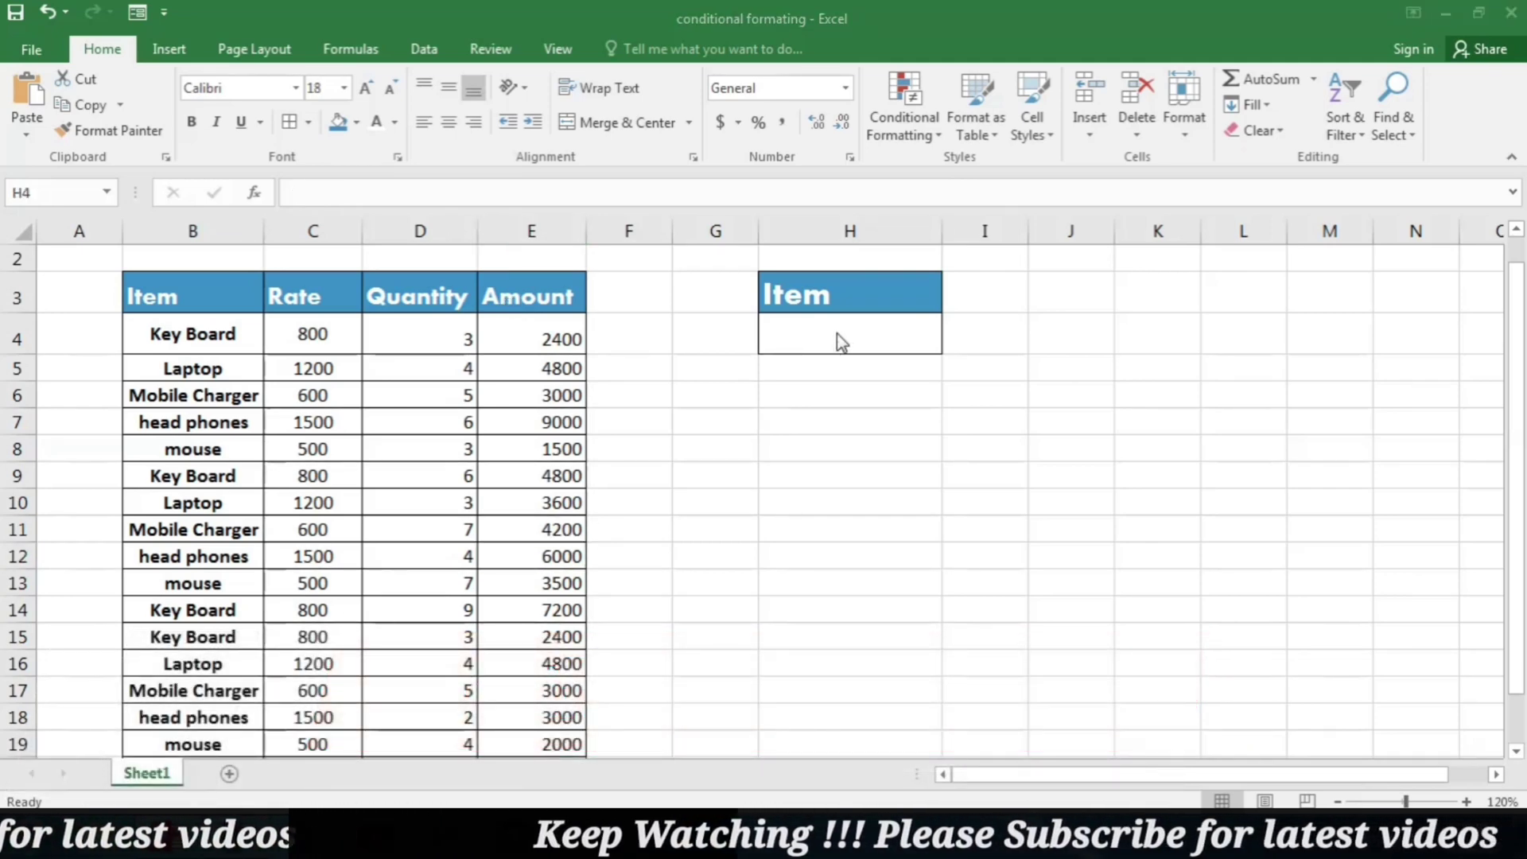
{"action": "left_click", "coordinate": [425, 51]}
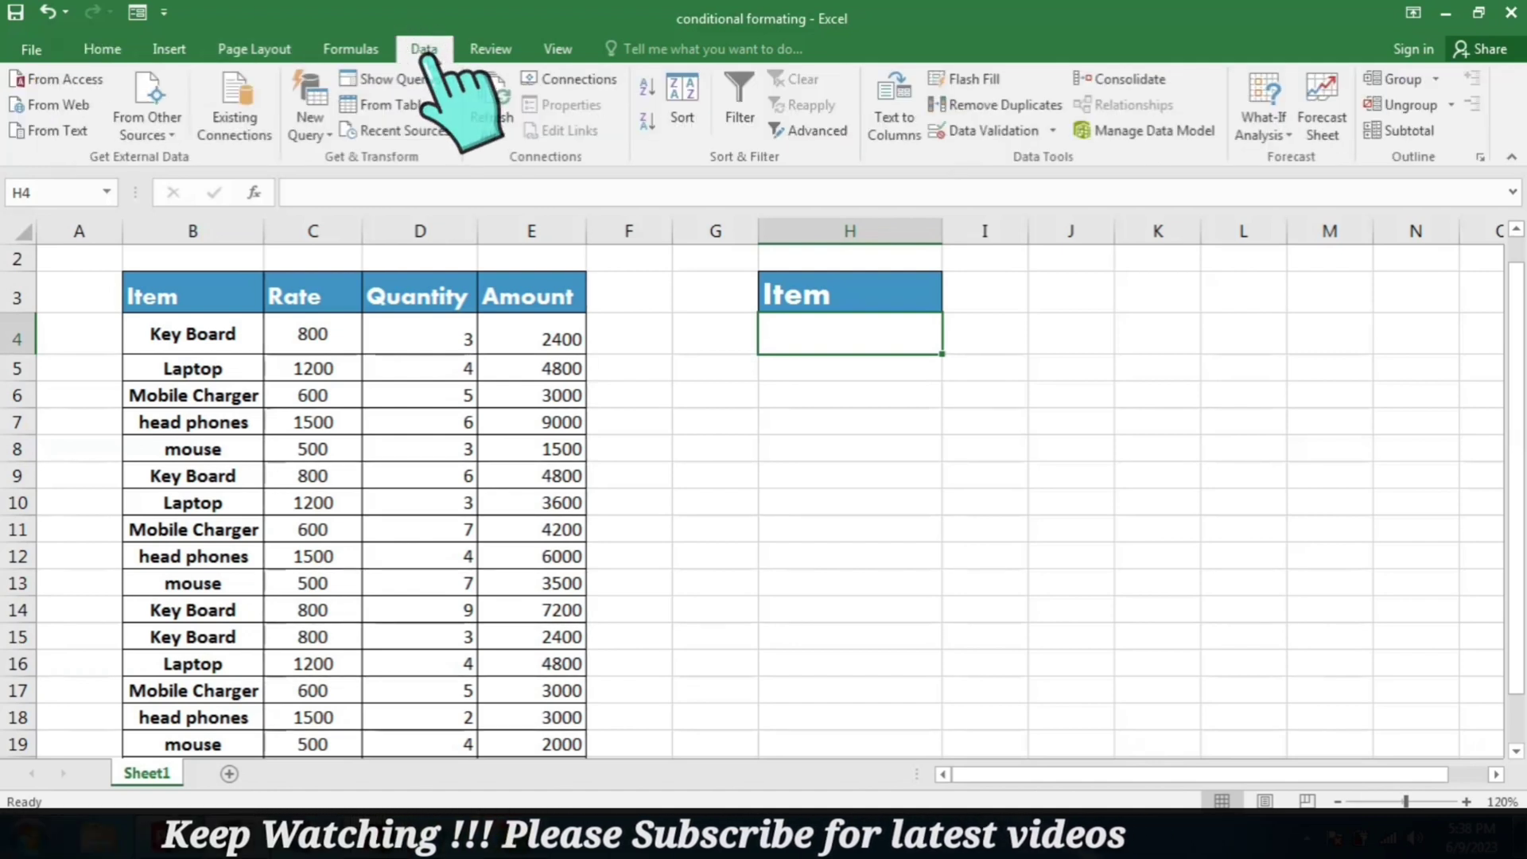
{"action": "left_click", "coordinate": [1053, 131]}
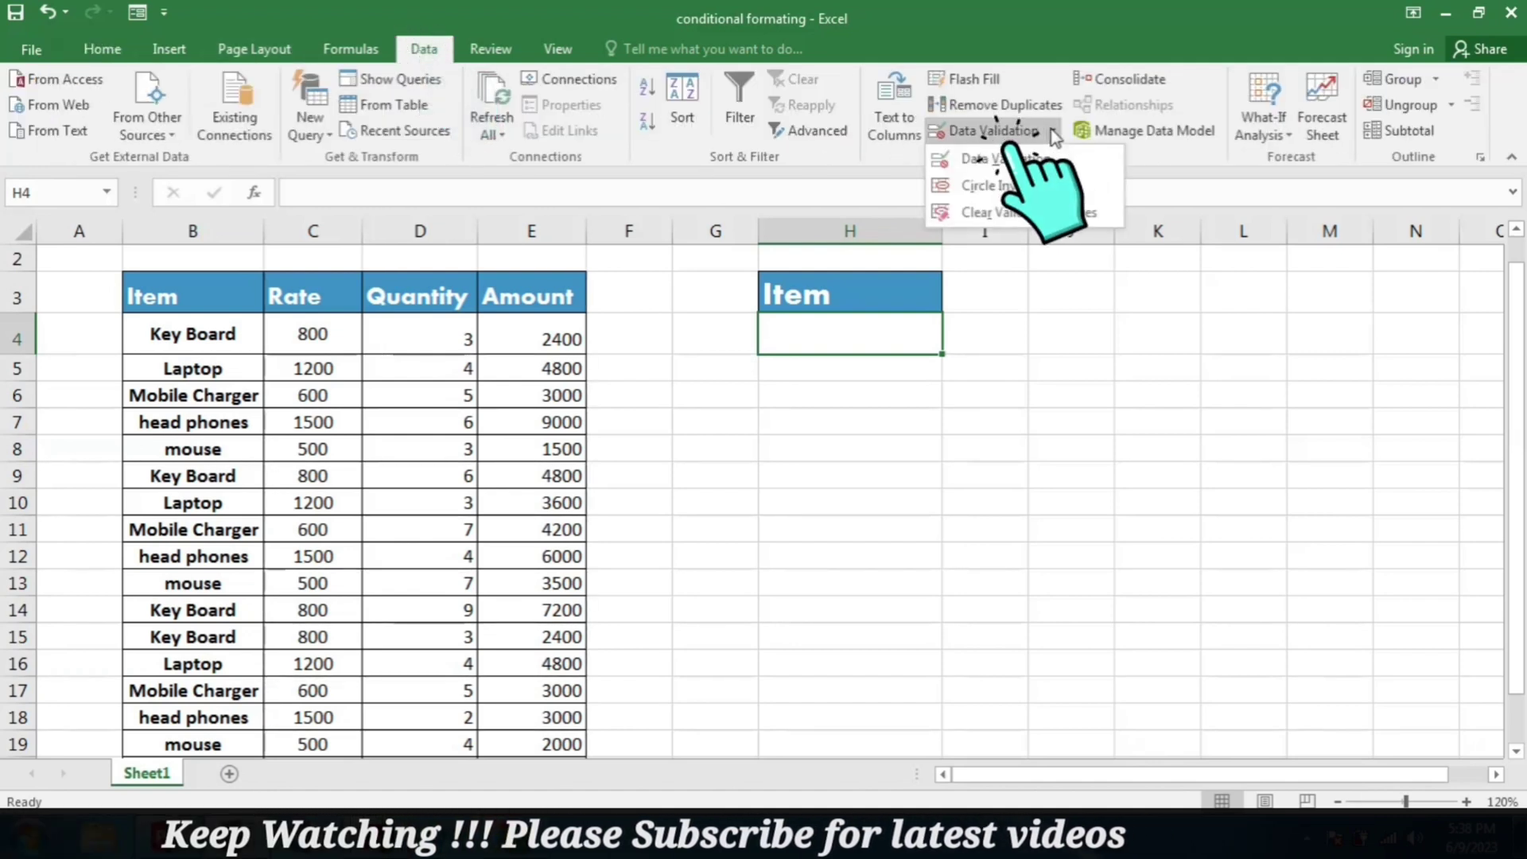
{"action": "left_click", "coordinate": [1004, 159]}
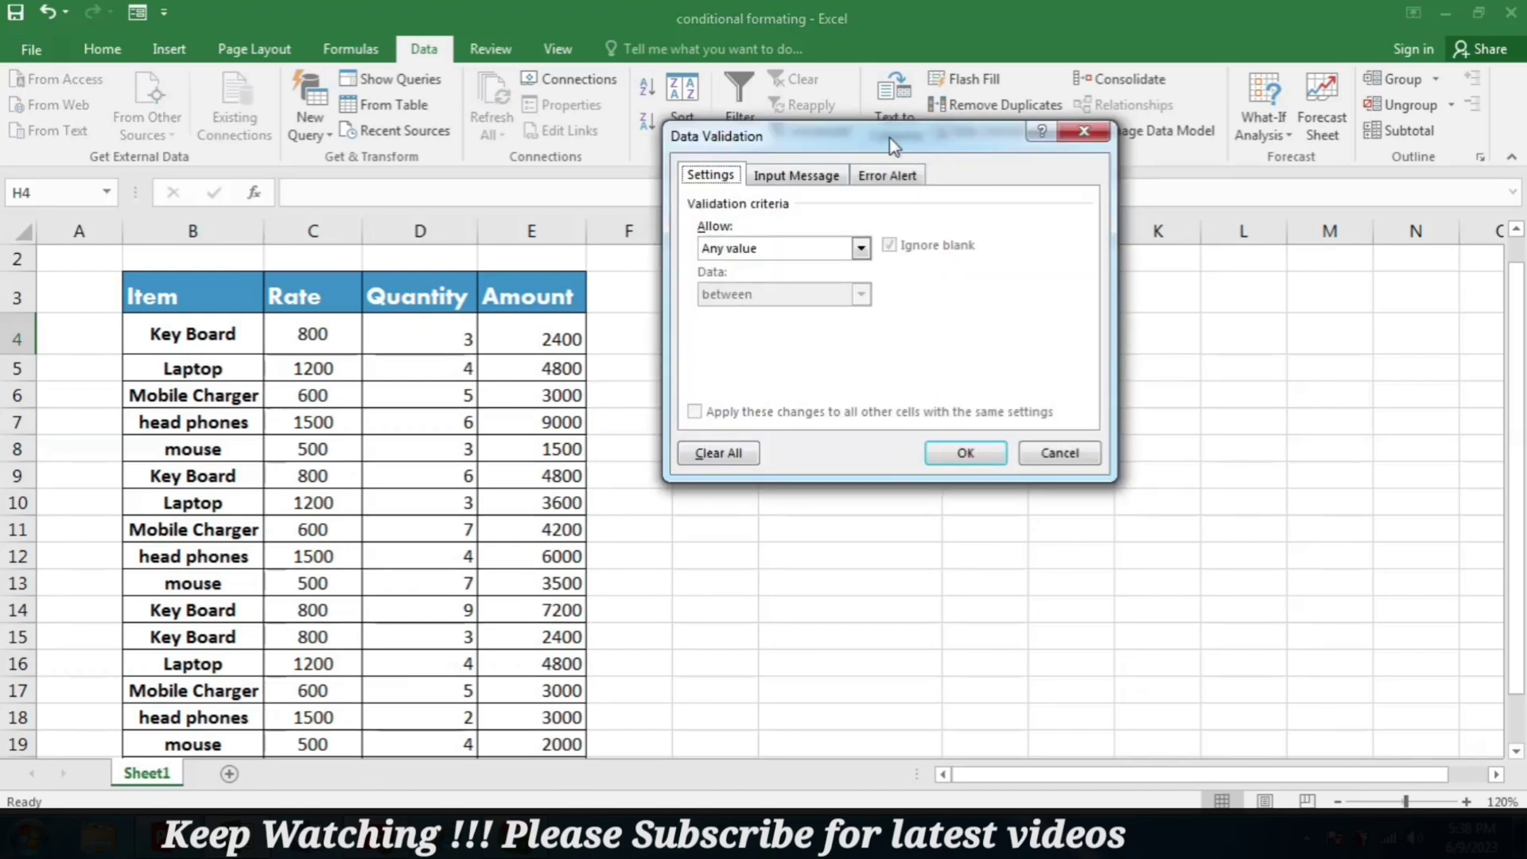
{"action": "left_click", "coordinate": [862, 249]}
{"action": "left_click", "coordinate": [743, 313]}
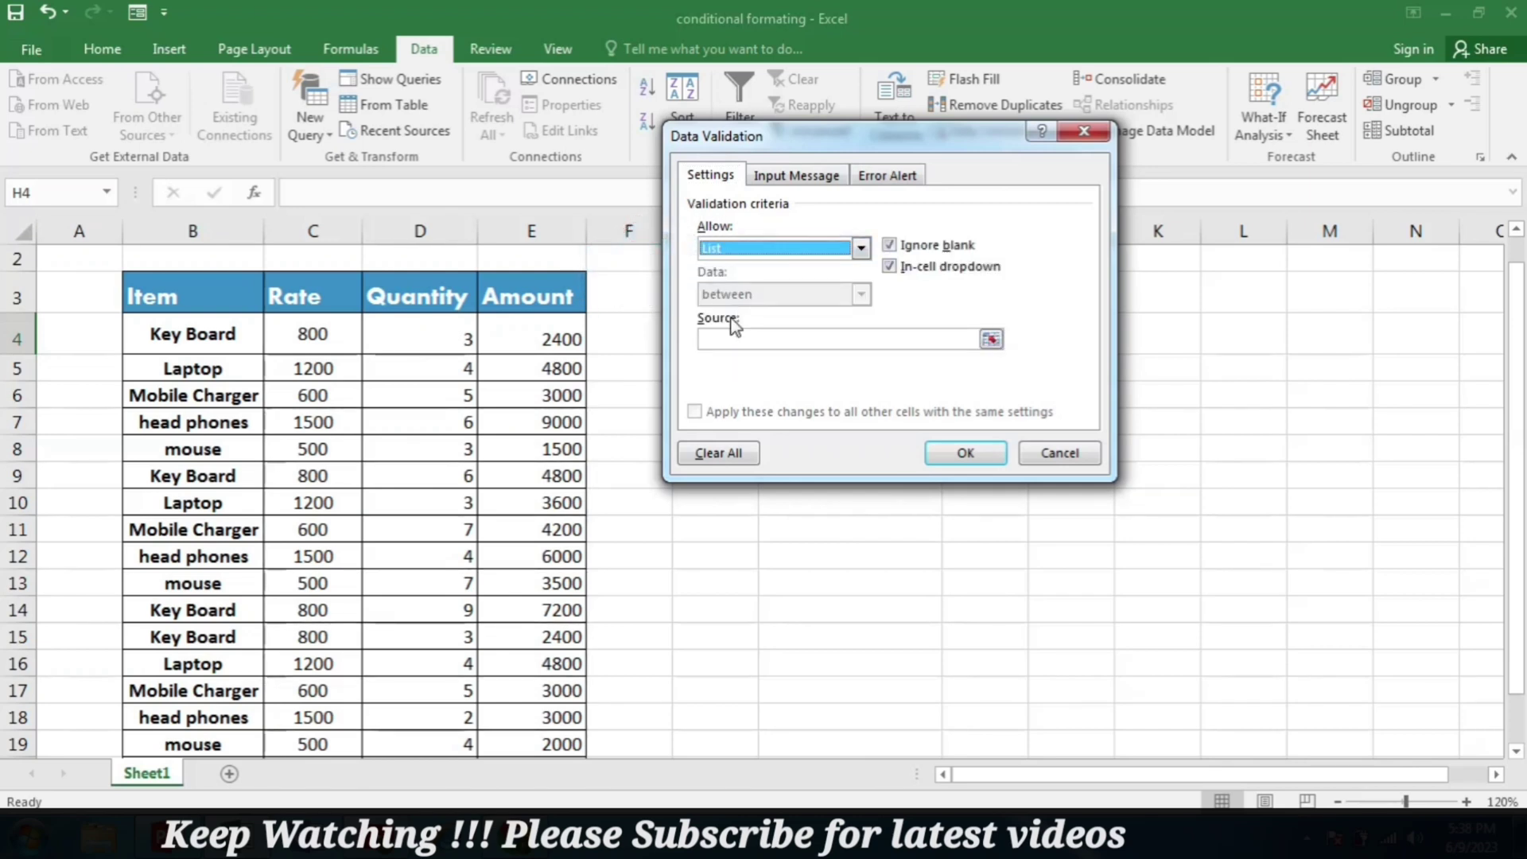
{"action": "left_click", "coordinate": [991, 340]}
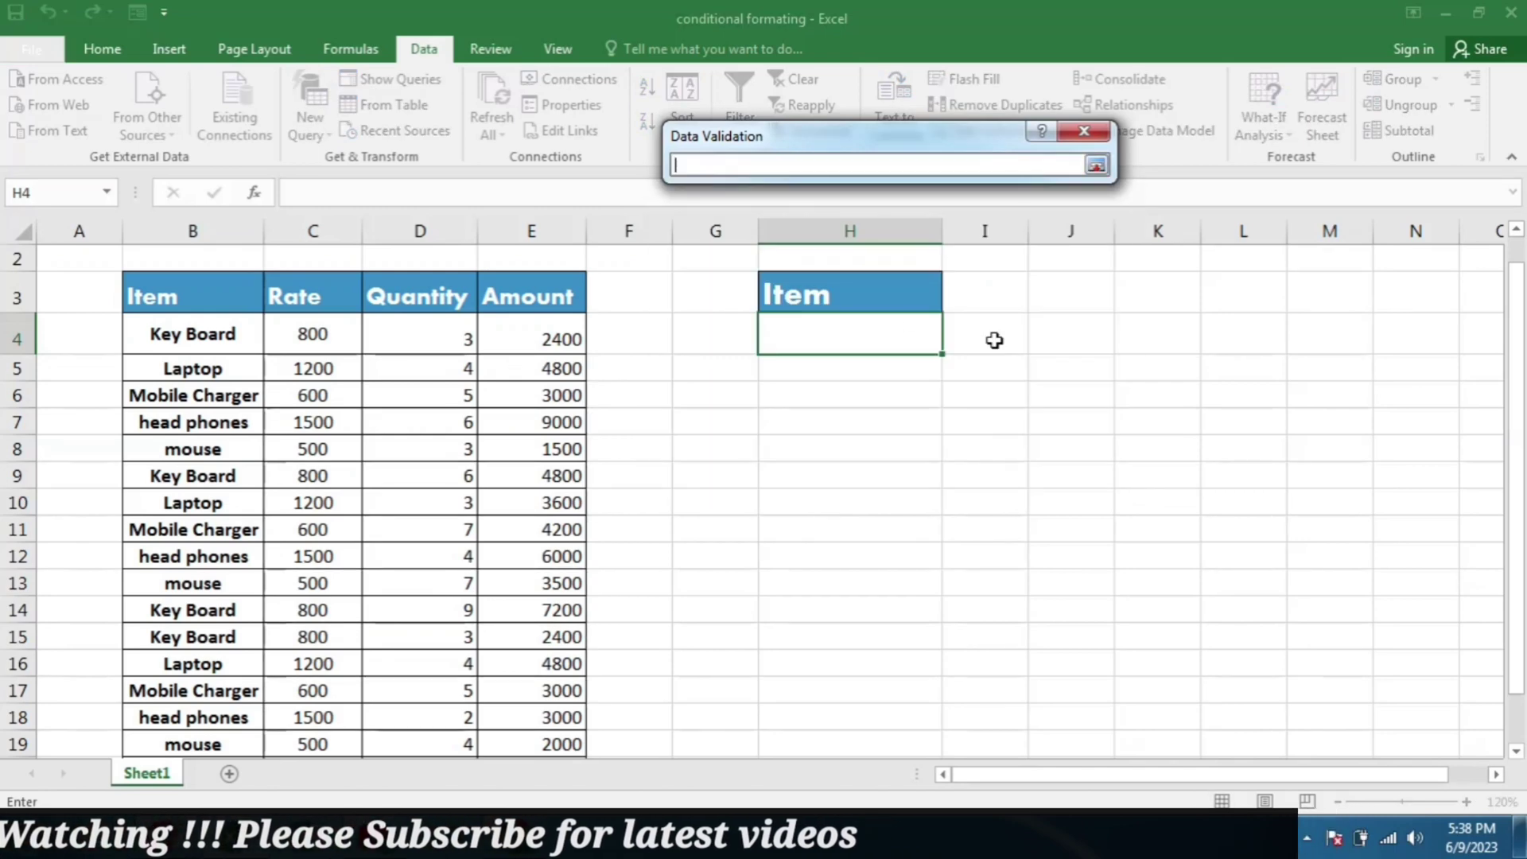
{"action": "left_click_drag", "start_coordinate": [192, 334], "coordinate": [192, 752]}
{"action": "left_click", "coordinate": [1096, 164]}
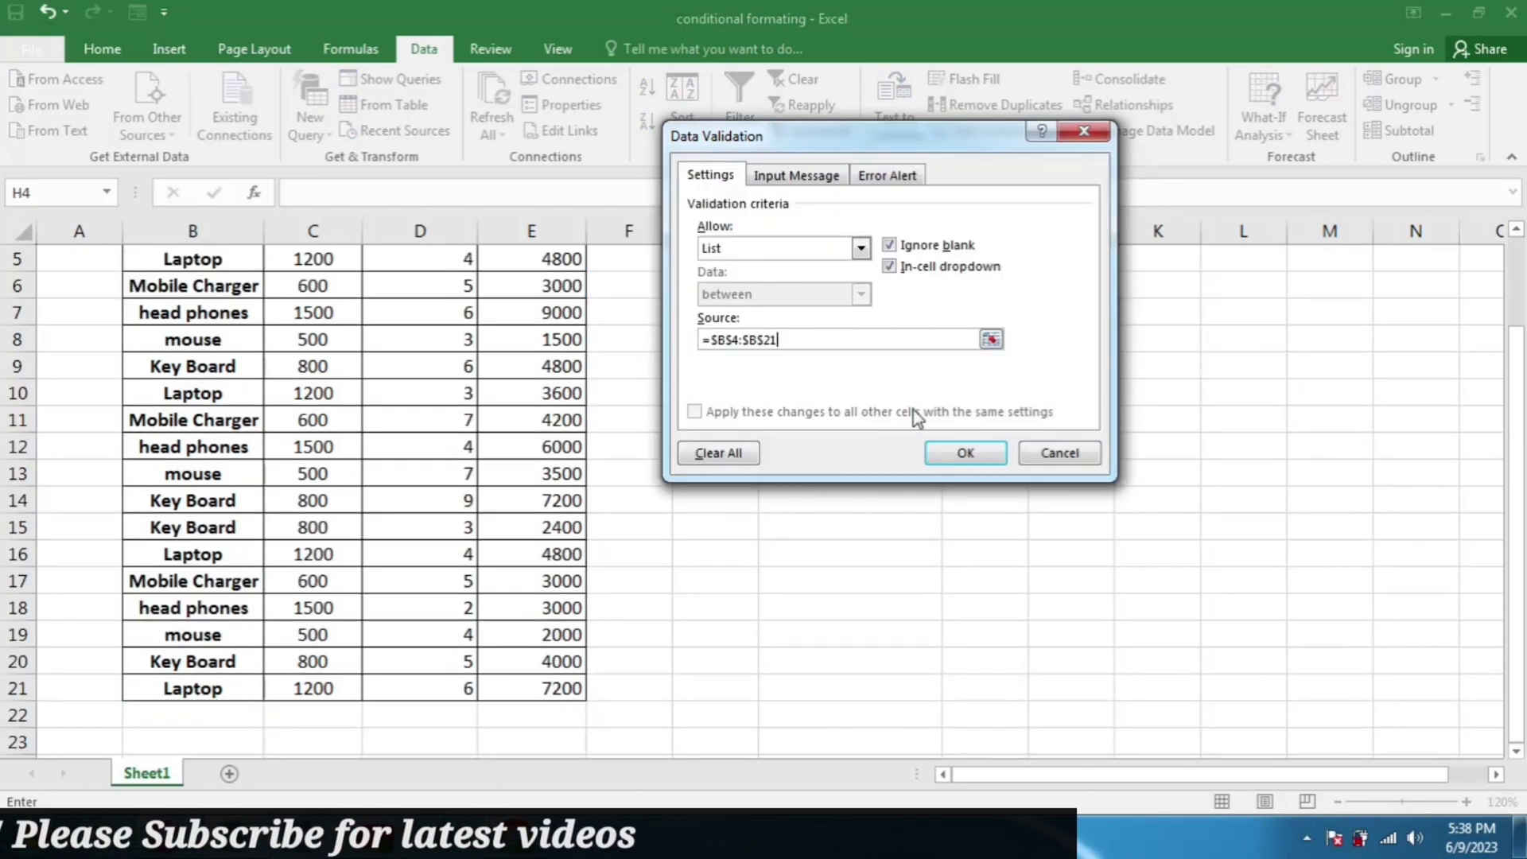
Confirm the validation and pick 'head phones' from H4's new drop-down list.
{"action": "left_click", "coordinate": [960, 453]}
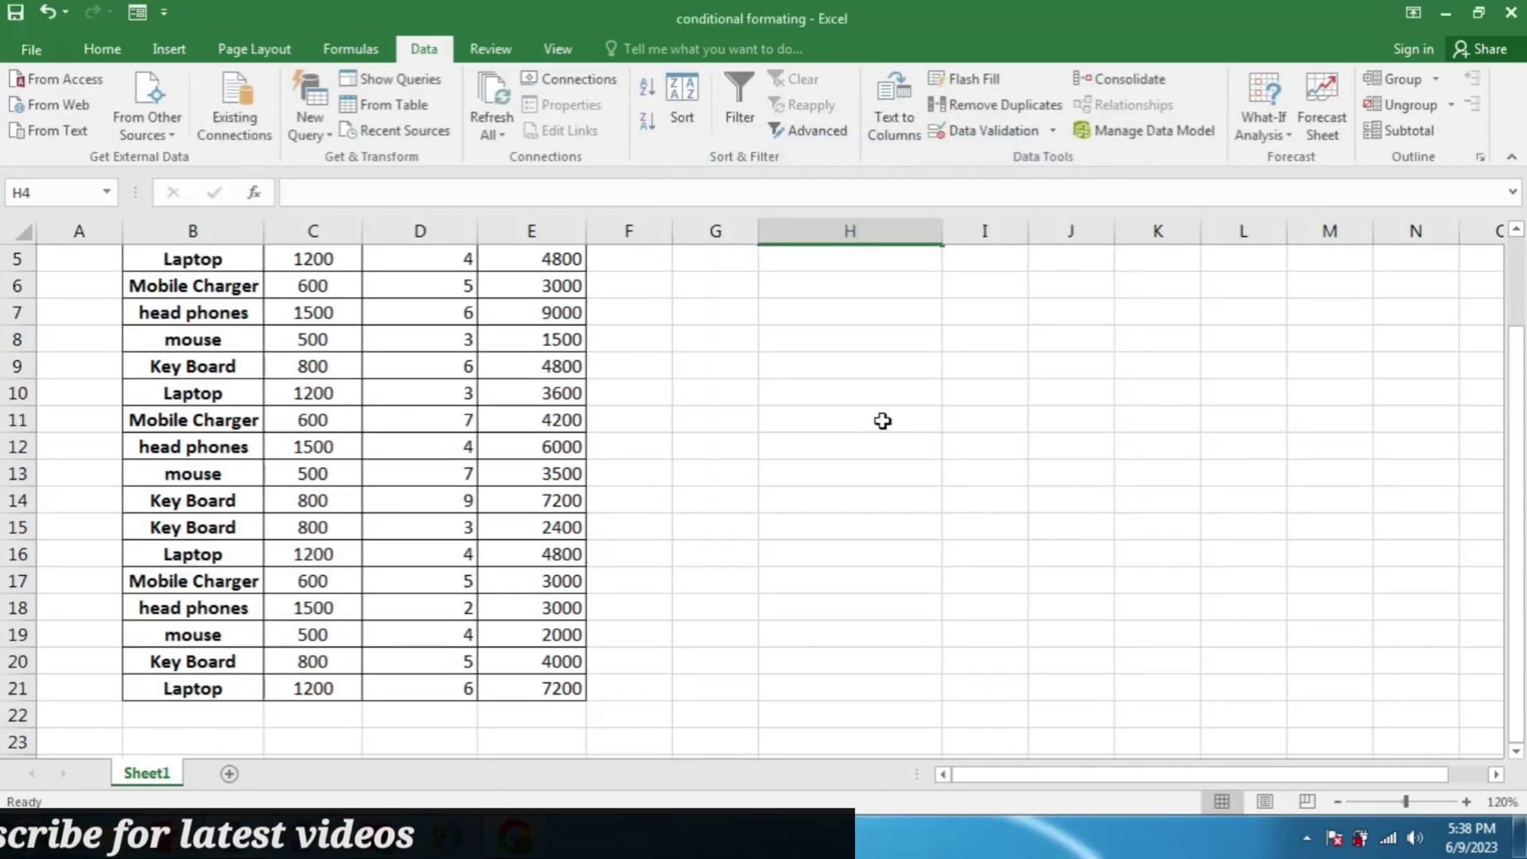
{"action": "scroll", "coordinate": [904, 416], "scroll_direction": "up", "scroll_amount": 2}
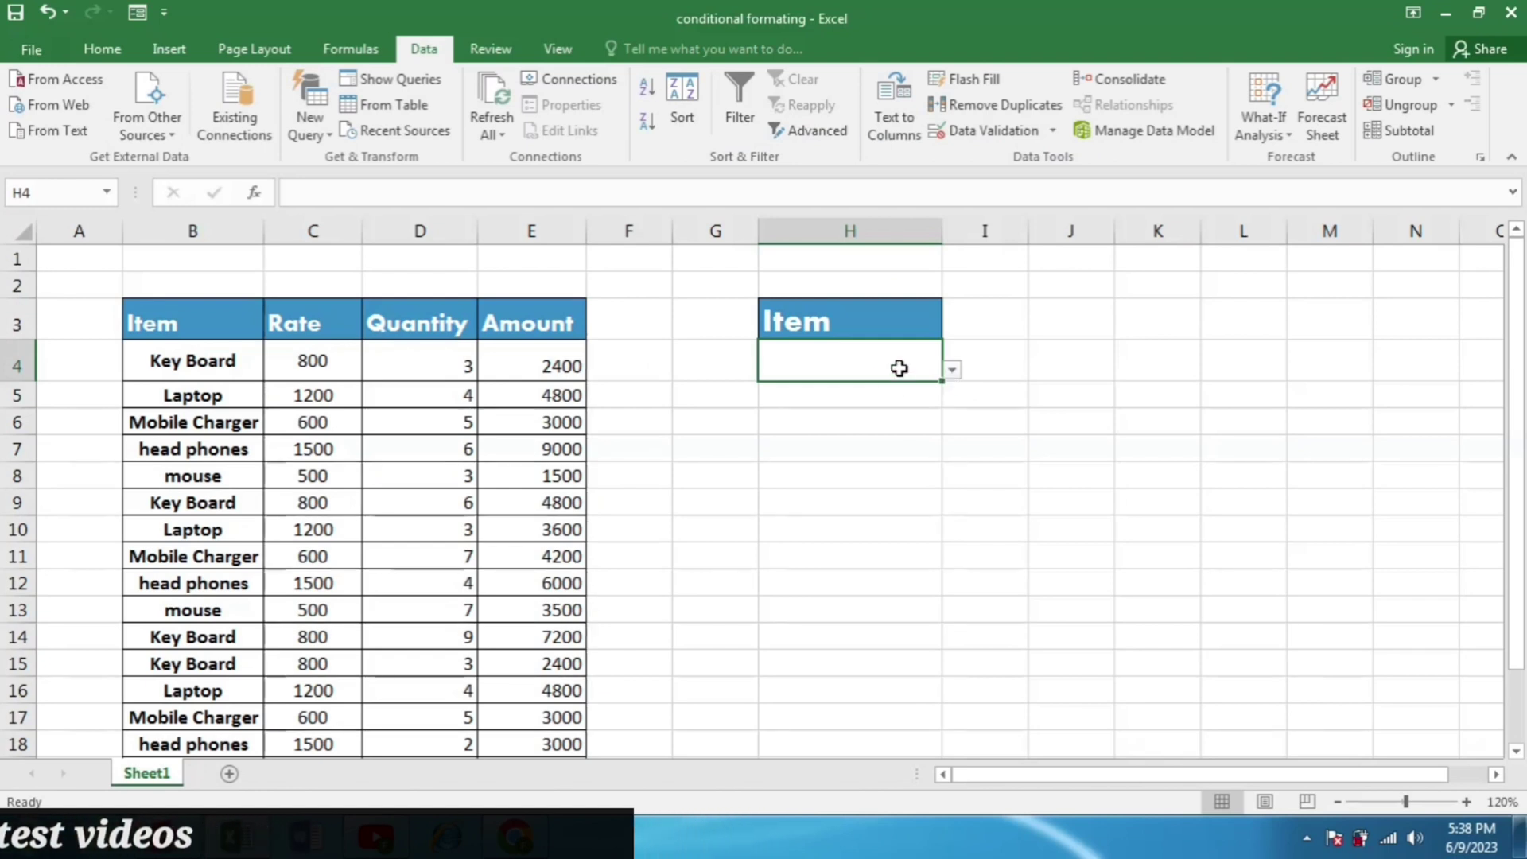
{"action": "left_click", "coordinate": [952, 377]}
{"action": "left_click", "coordinate": [952, 372]}
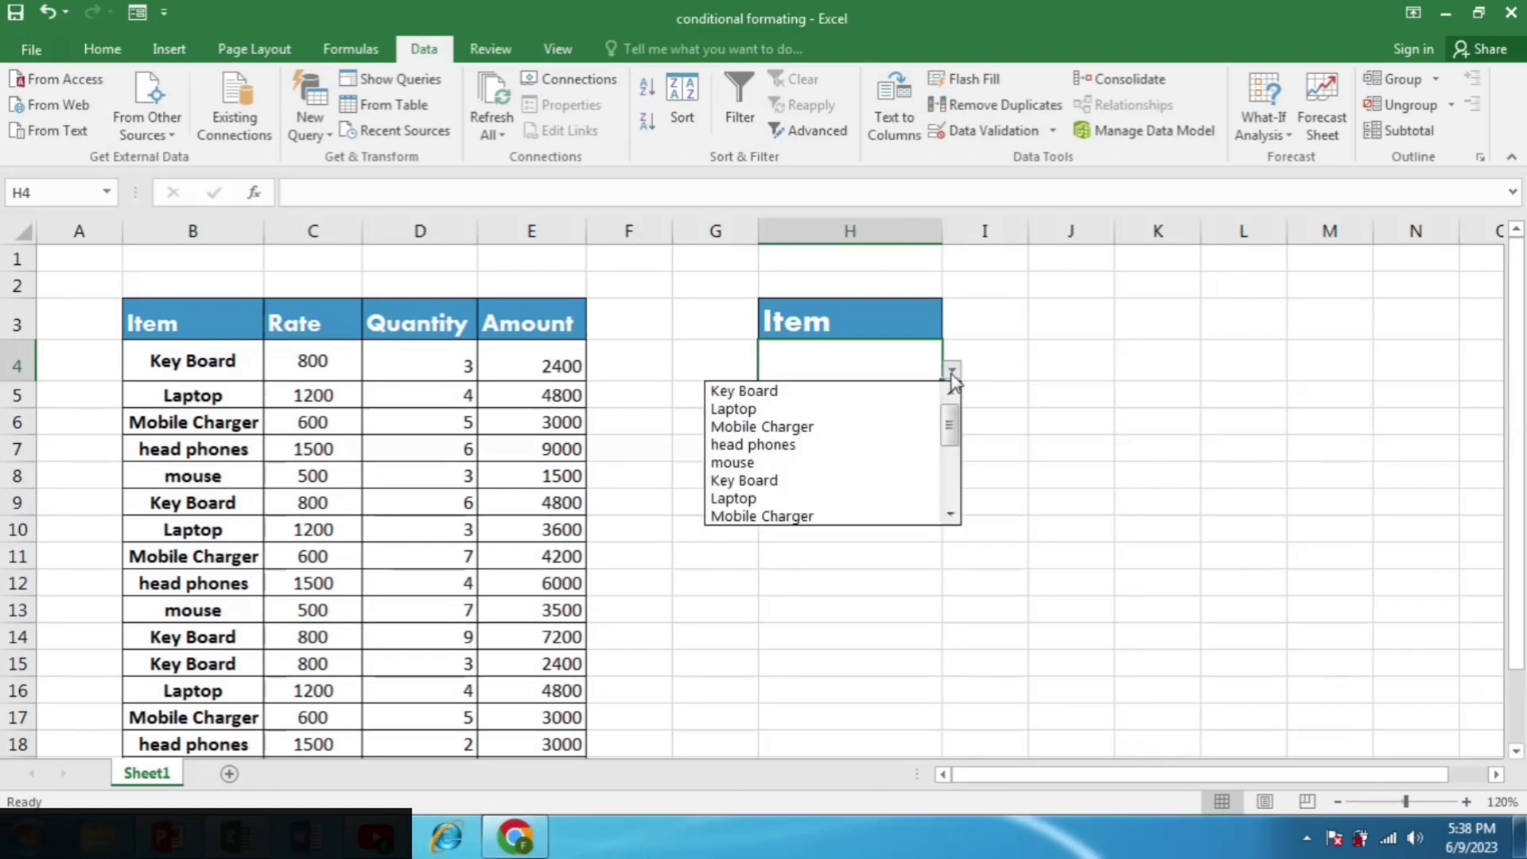
{"action": "mouse_move", "coordinate": [953, 414]}
{"action": "left_mouse_down"}
{"action": "mouse_move", "coordinate": [952, 497]}
{"action": "mouse_move", "coordinate": [964, 407]}
{"action": "mouse_move", "coordinate": [955, 498]}
{"action": "mouse_move", "coordinate": [954, 407]}
{"action": "left_mouse_up"}
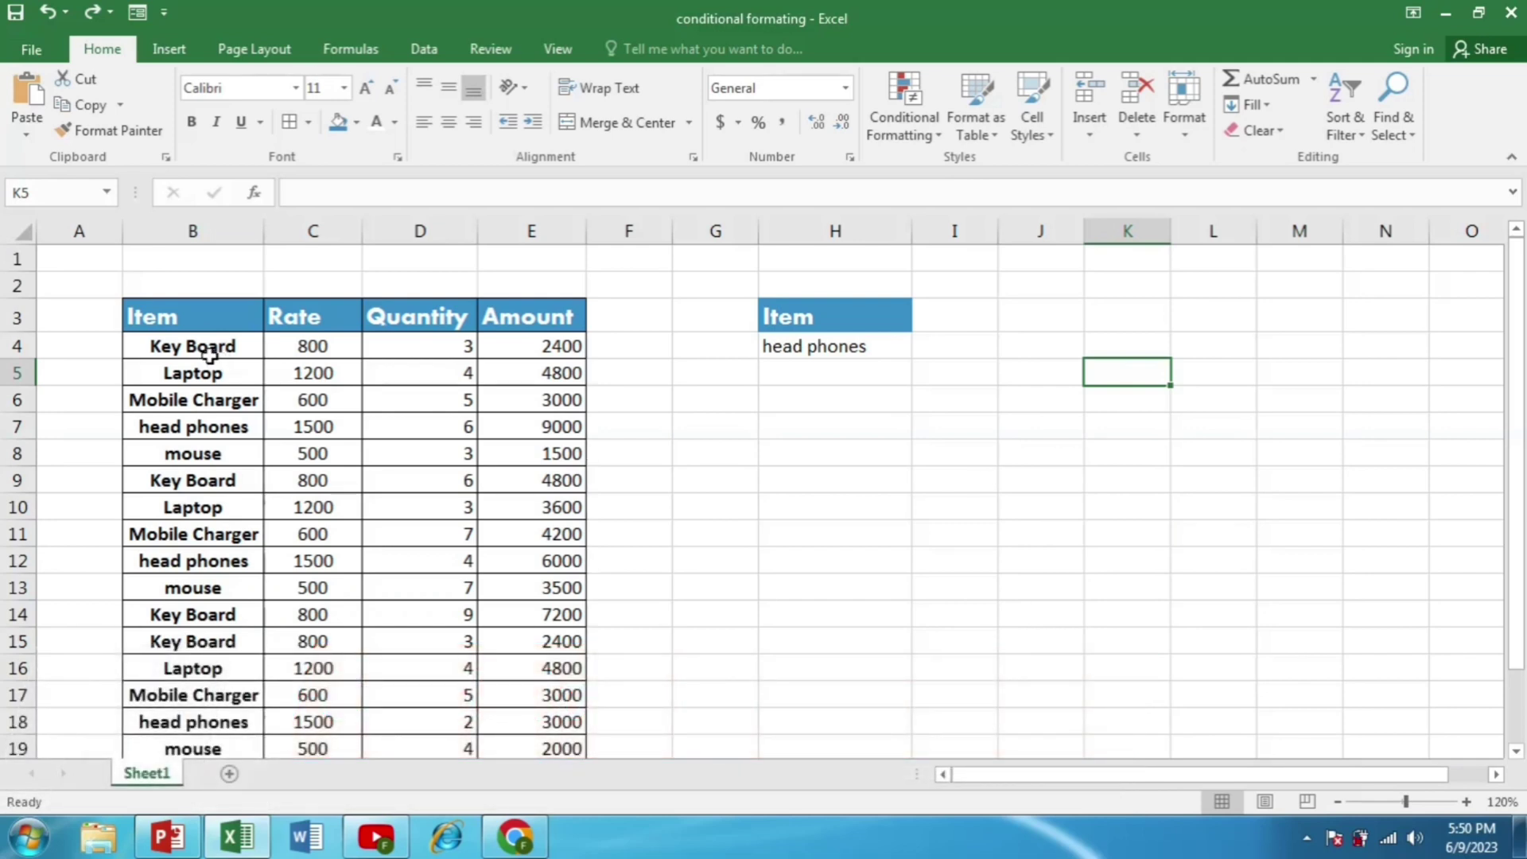
Select B4:E21 and open a New Formatting Rule dialog, moved aside.
{"action": "left_click_drag", "start_coordinate": [187, 348], "coordinate": [524, 719]}
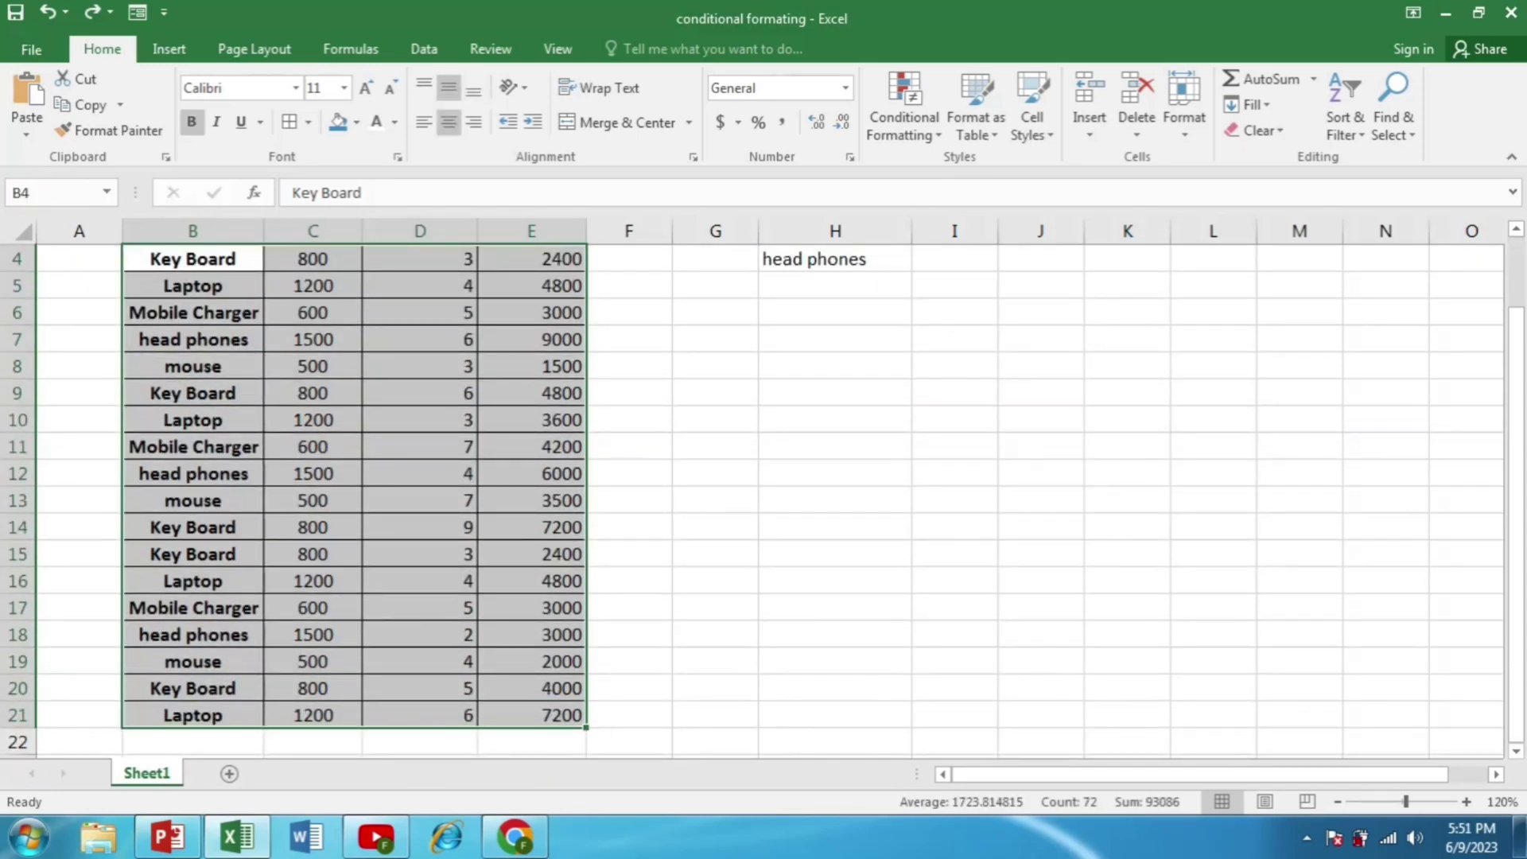
{"action": "left_click_drag", "start_coordinate": [1517, 531], "coordinate": [1517, 516]}
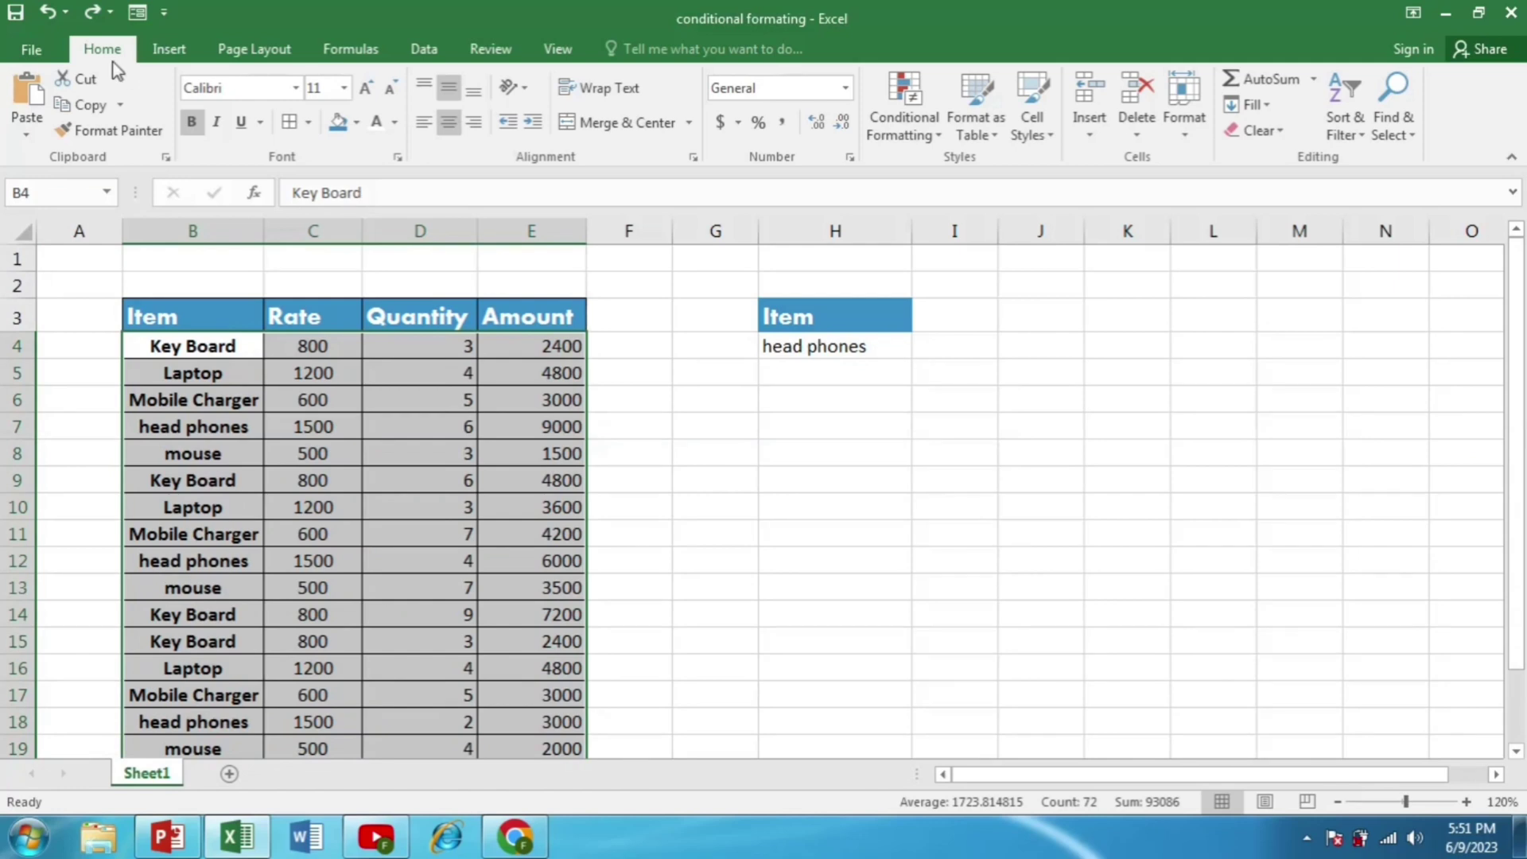
{"action": "left_click", "coordinate": [889, 133]}
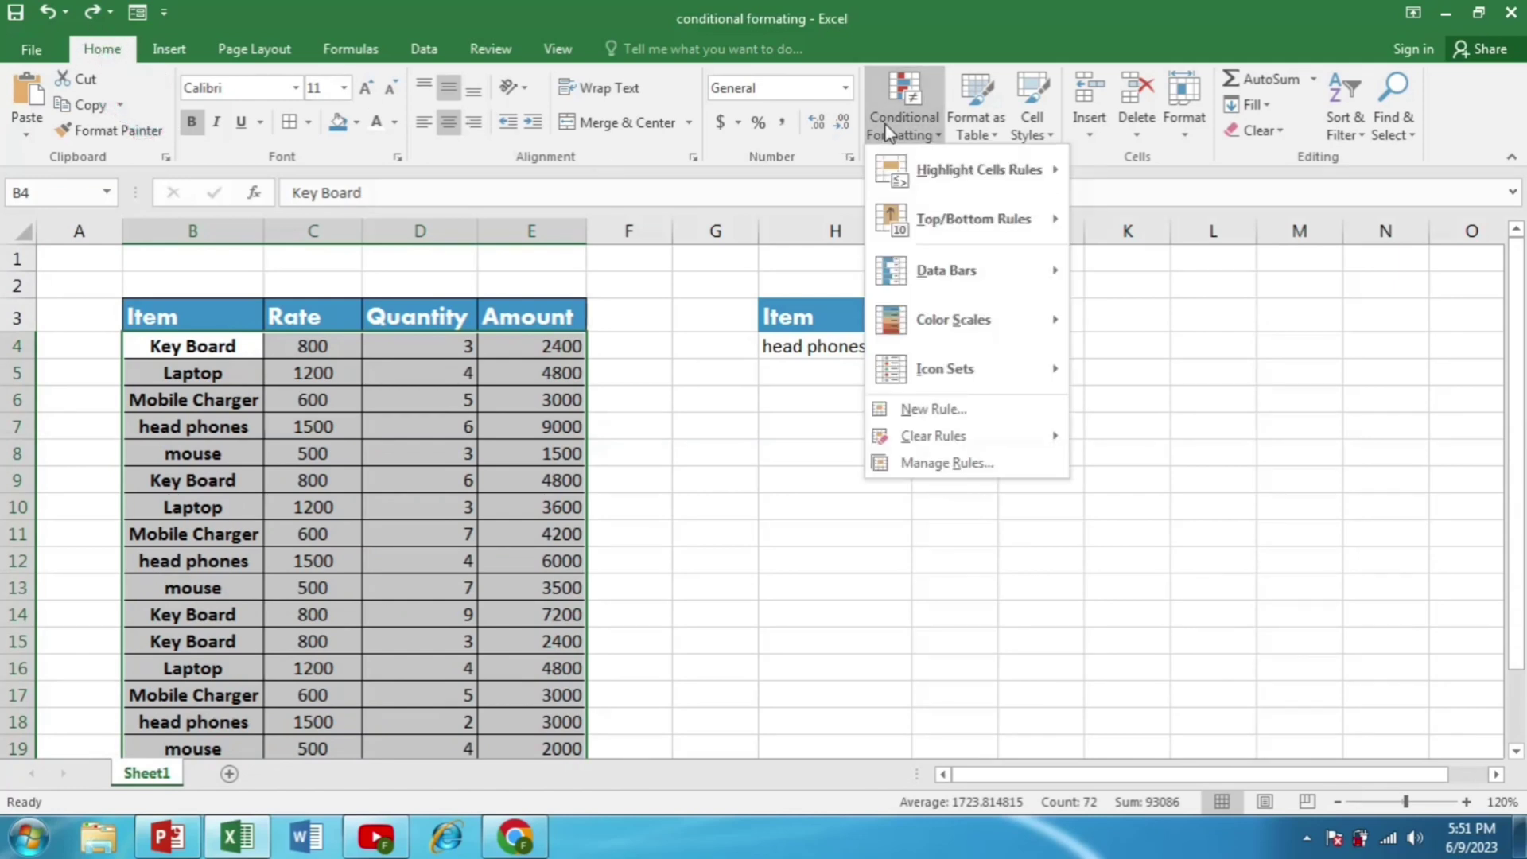
{"action": "left_click", "coordinate": [922, 410]}
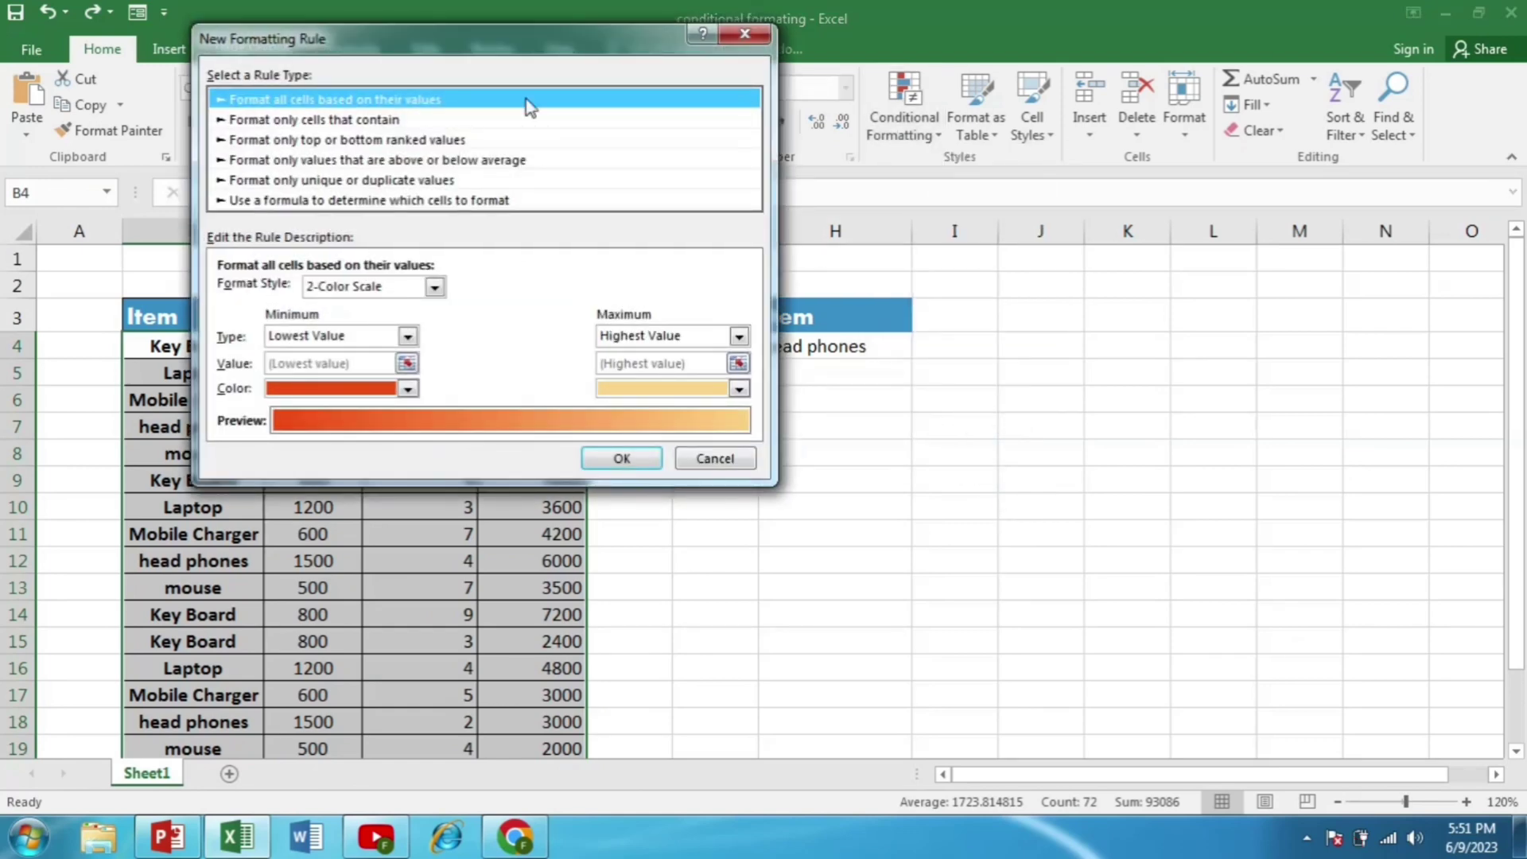
{"action": "left_click_drag", "start_coordinate": [541, 56], "coordinate": [719, 88]}
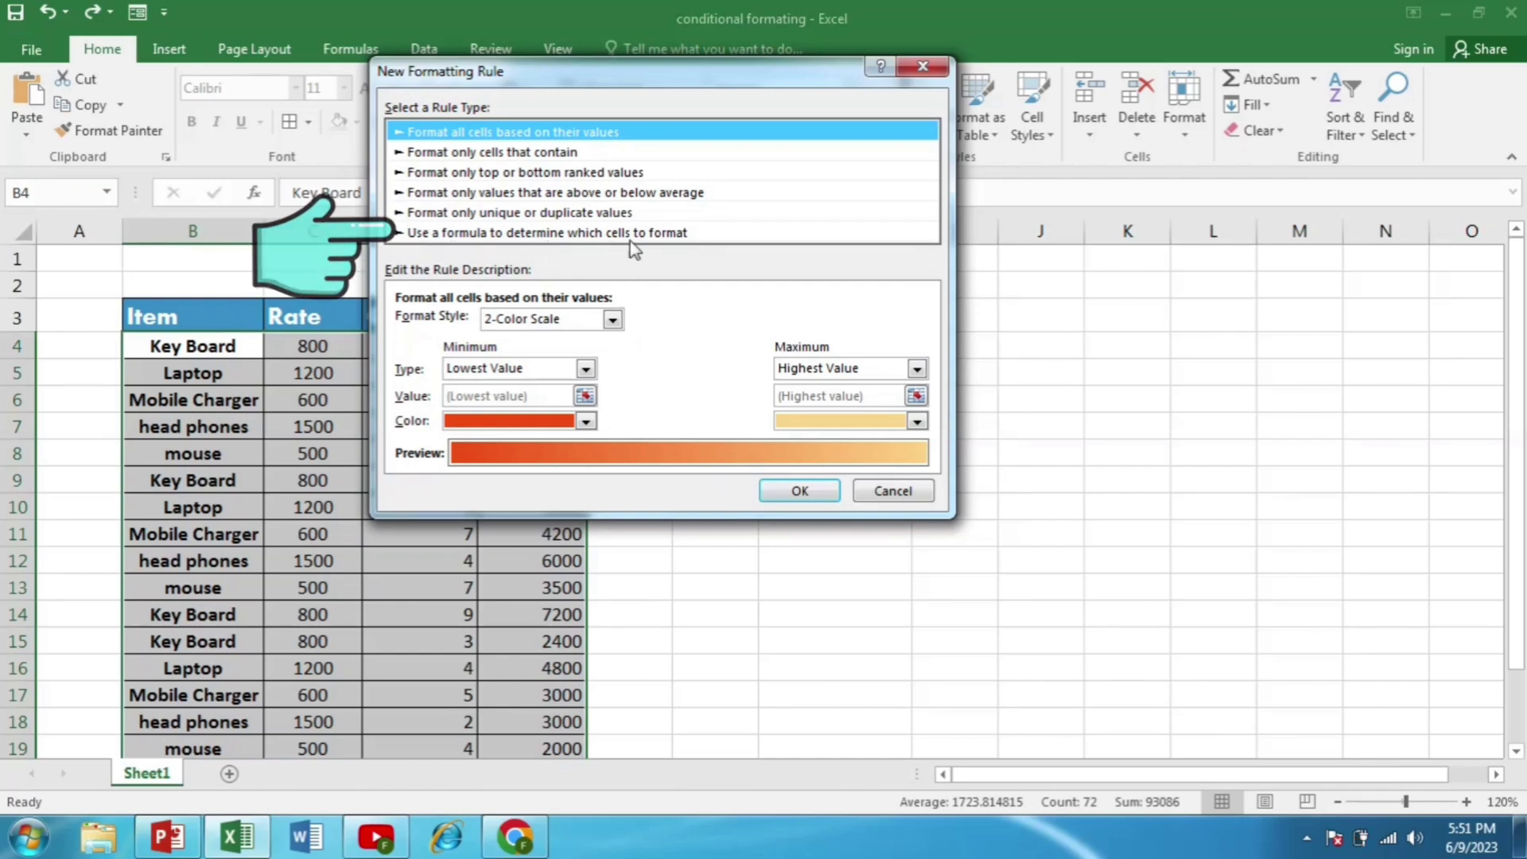
Make the rule formula-based with the formula =$B4=$H$4.
{"action": "left_click", "coordinate": [660, 233]}
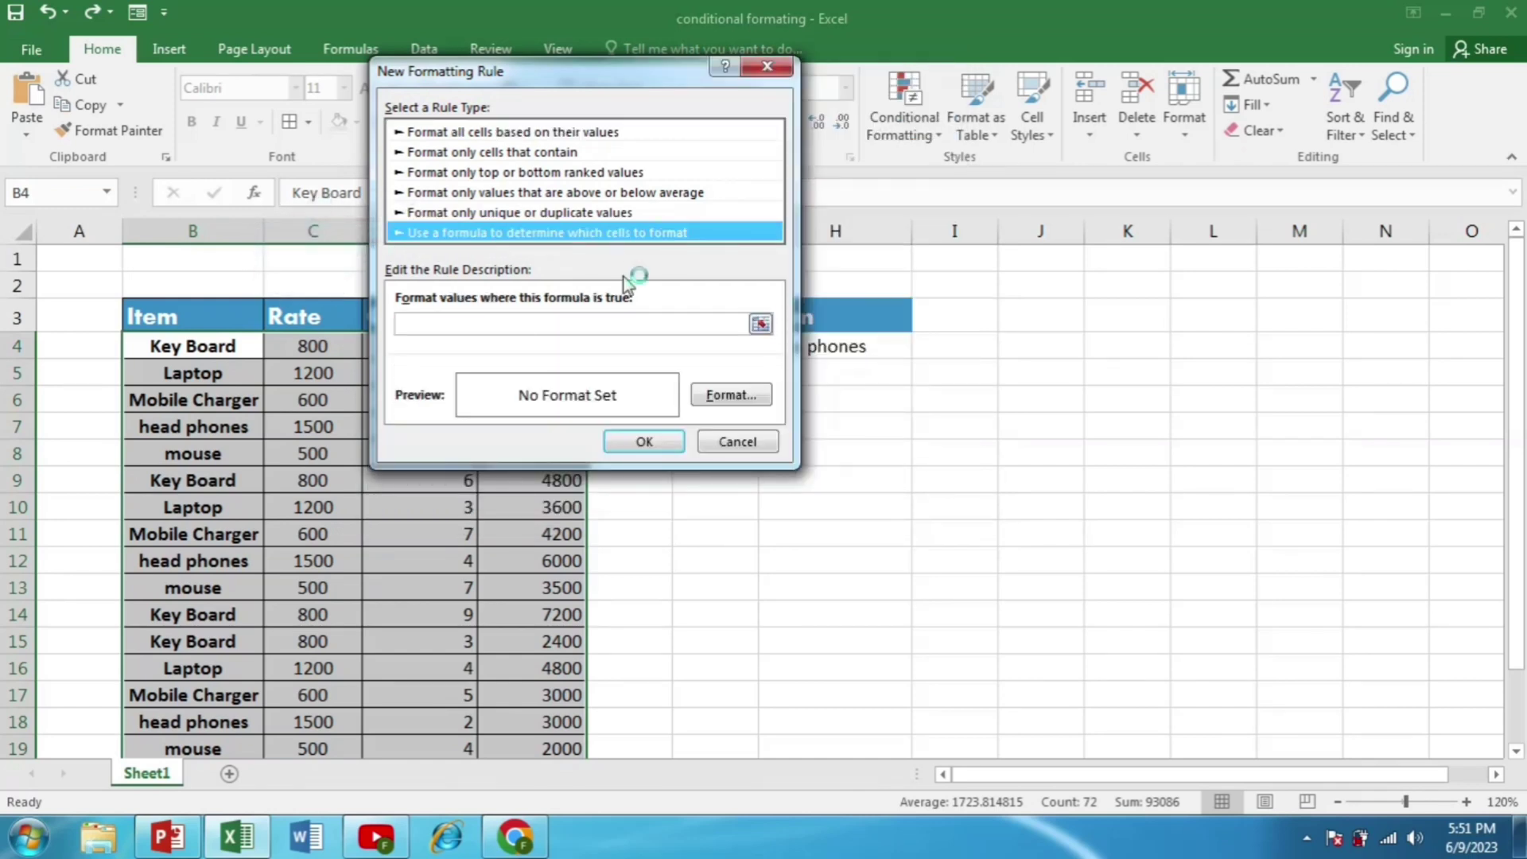
{"action": "left_click", "coordinate": [443, 323]}
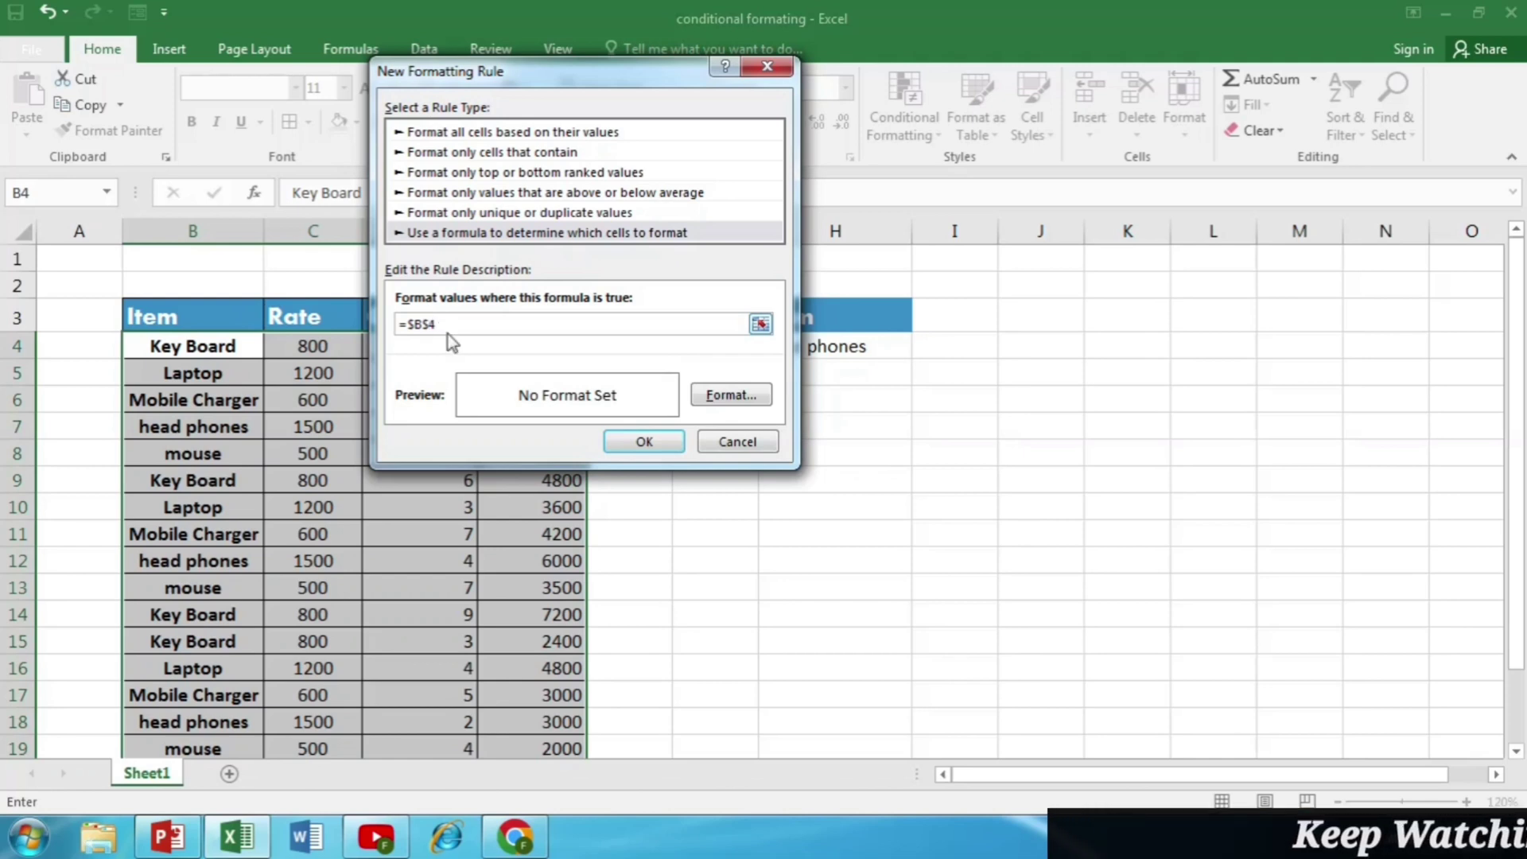
{"action": "key", "text": "BackSpace"}
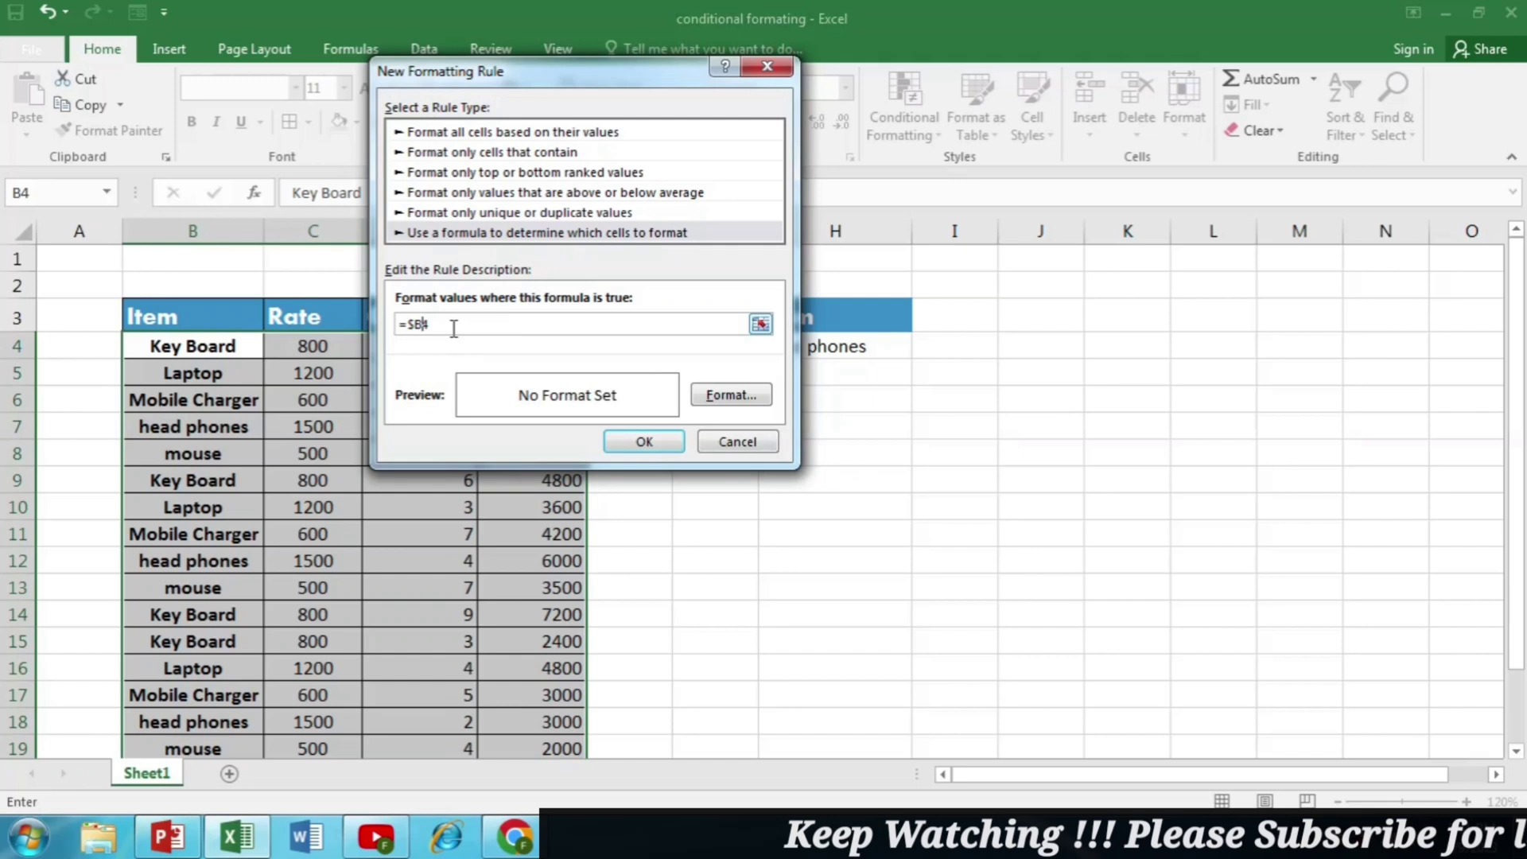
{"action": "type", "text": "="}
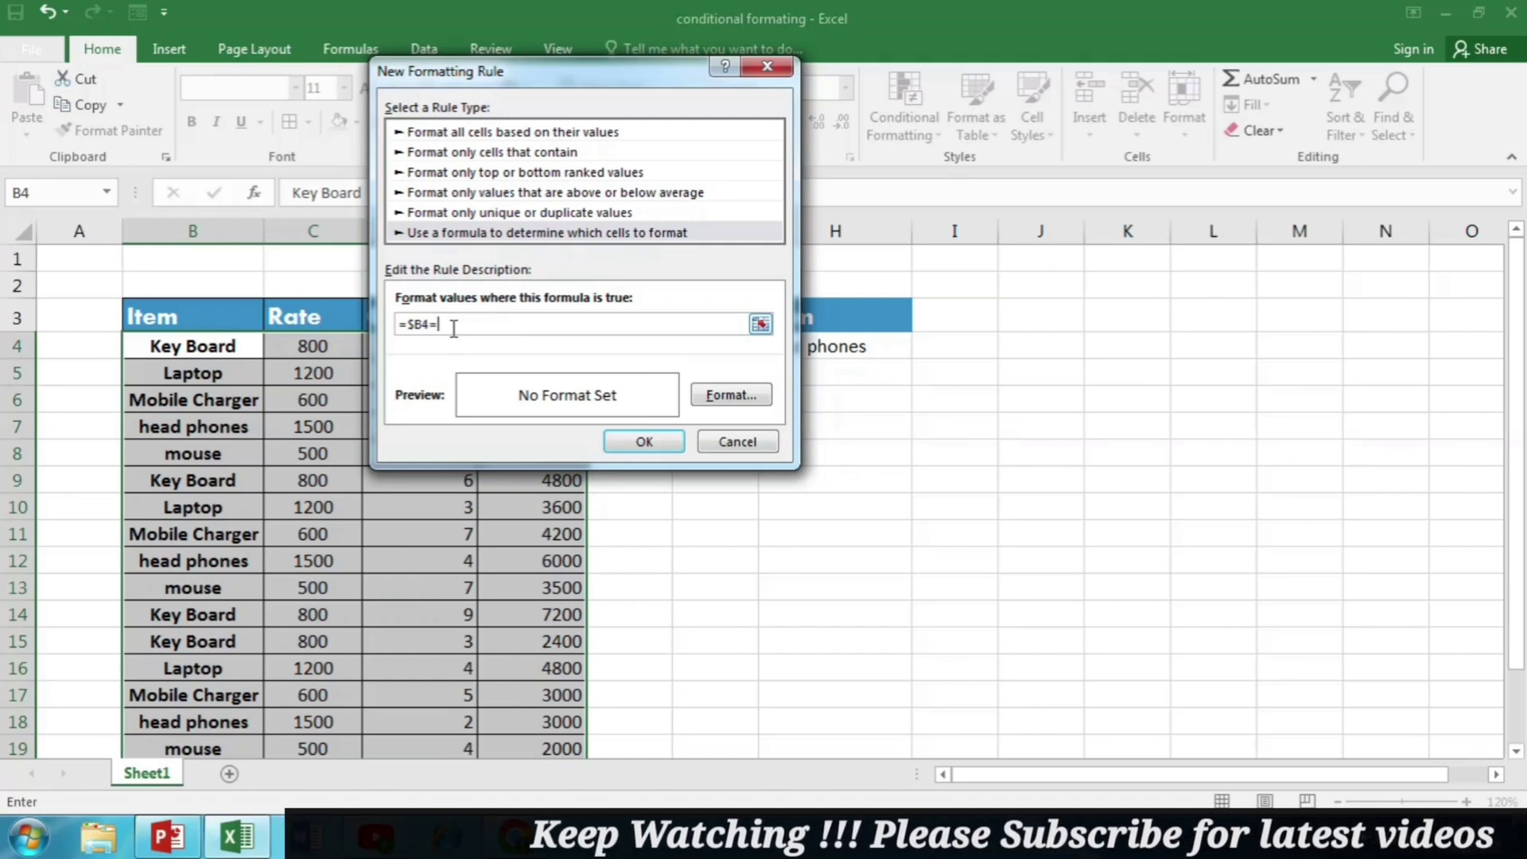
{"action": "left_click_drag", "start_coordinate": [541, 71], "coordinate": [404, 64]}
{"action": "left_click", "coordinate": [807, 346]}
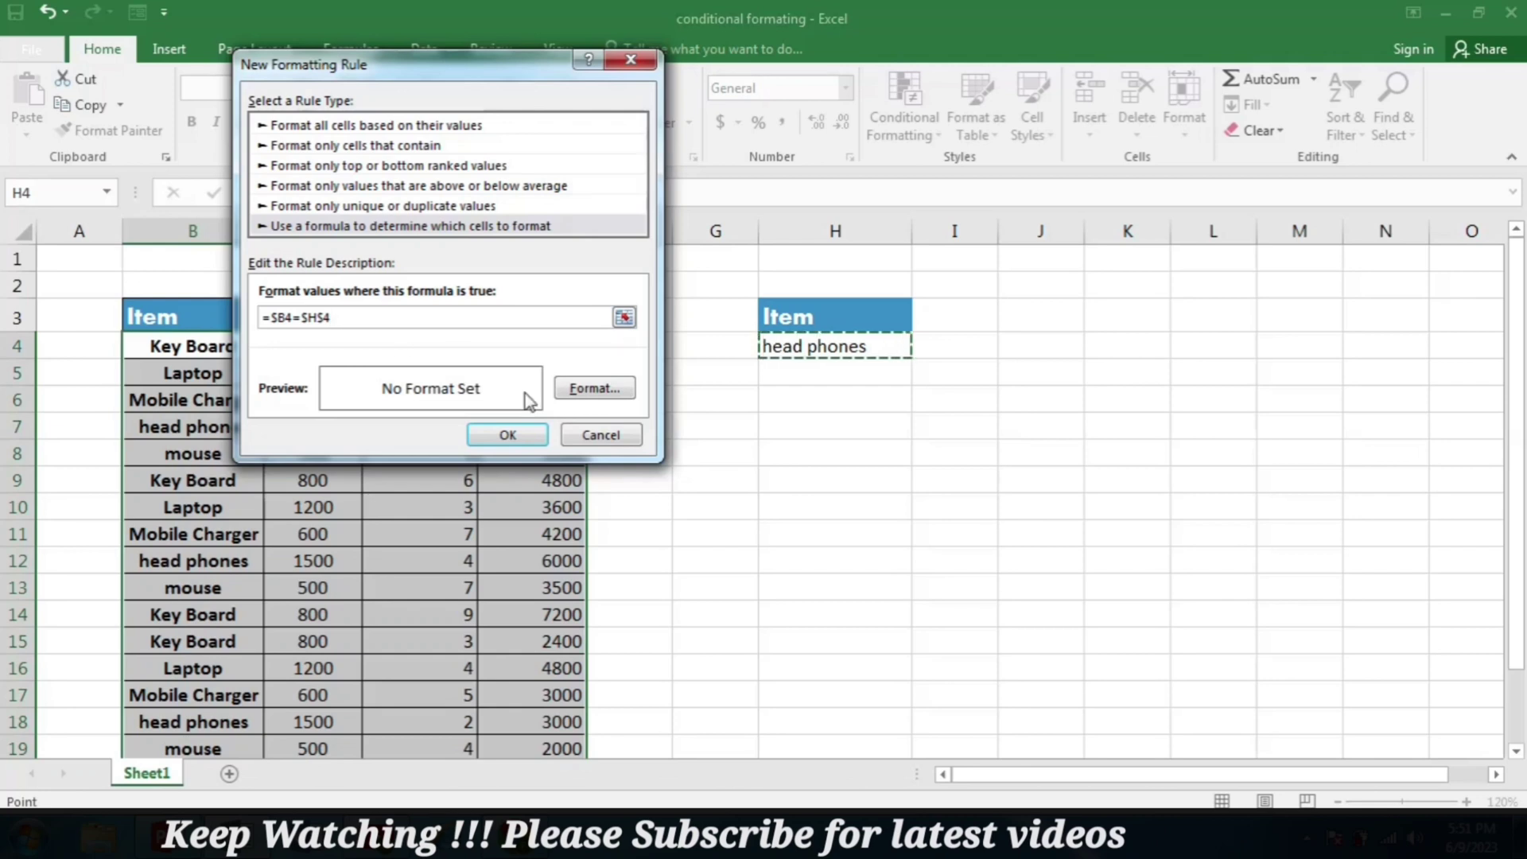
Give the rule a cyan fill and apply it, highlighting head phones rows 7, 12 and 18.
{"action": "left_click", "coordinate": [593, 389]}
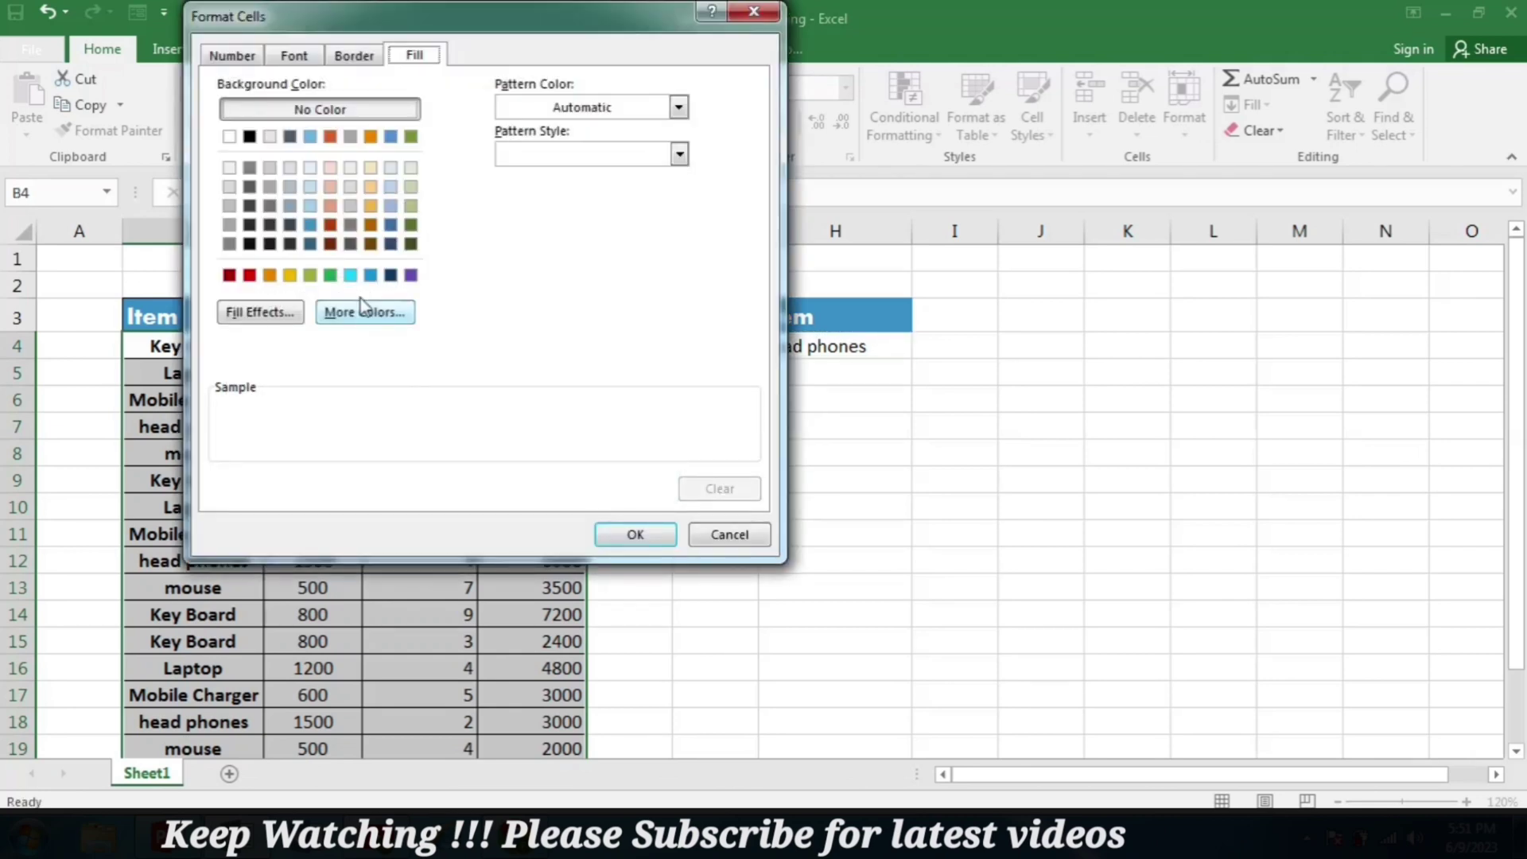
{"action": "left_click", "coordinate": [350, 276]}
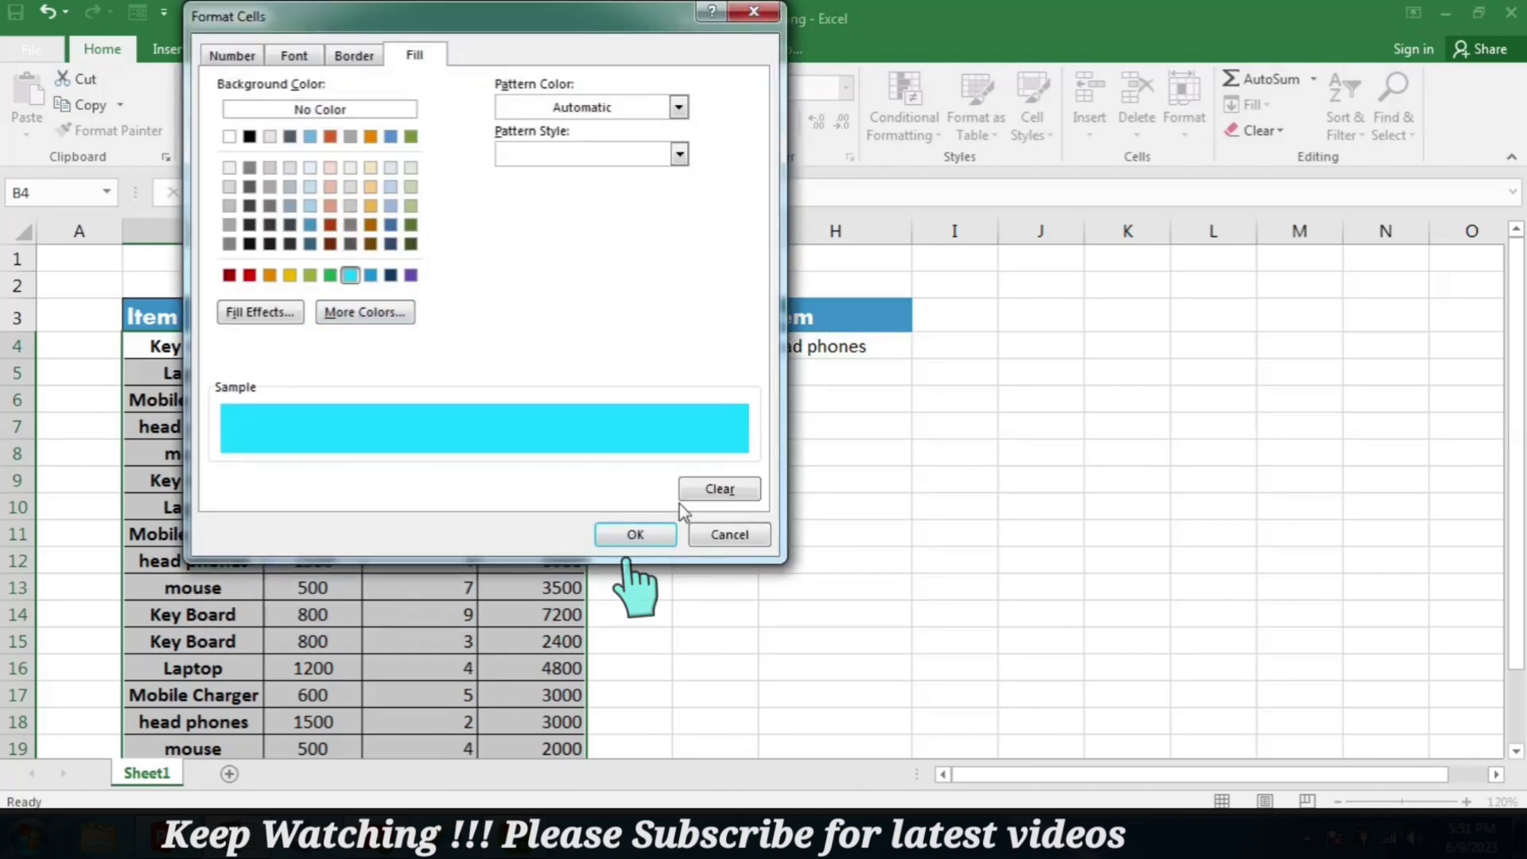
{"action": "left_click", "coordinate": [635, 533]}
{"action": "left_click", "coordinate": [509, 431]}
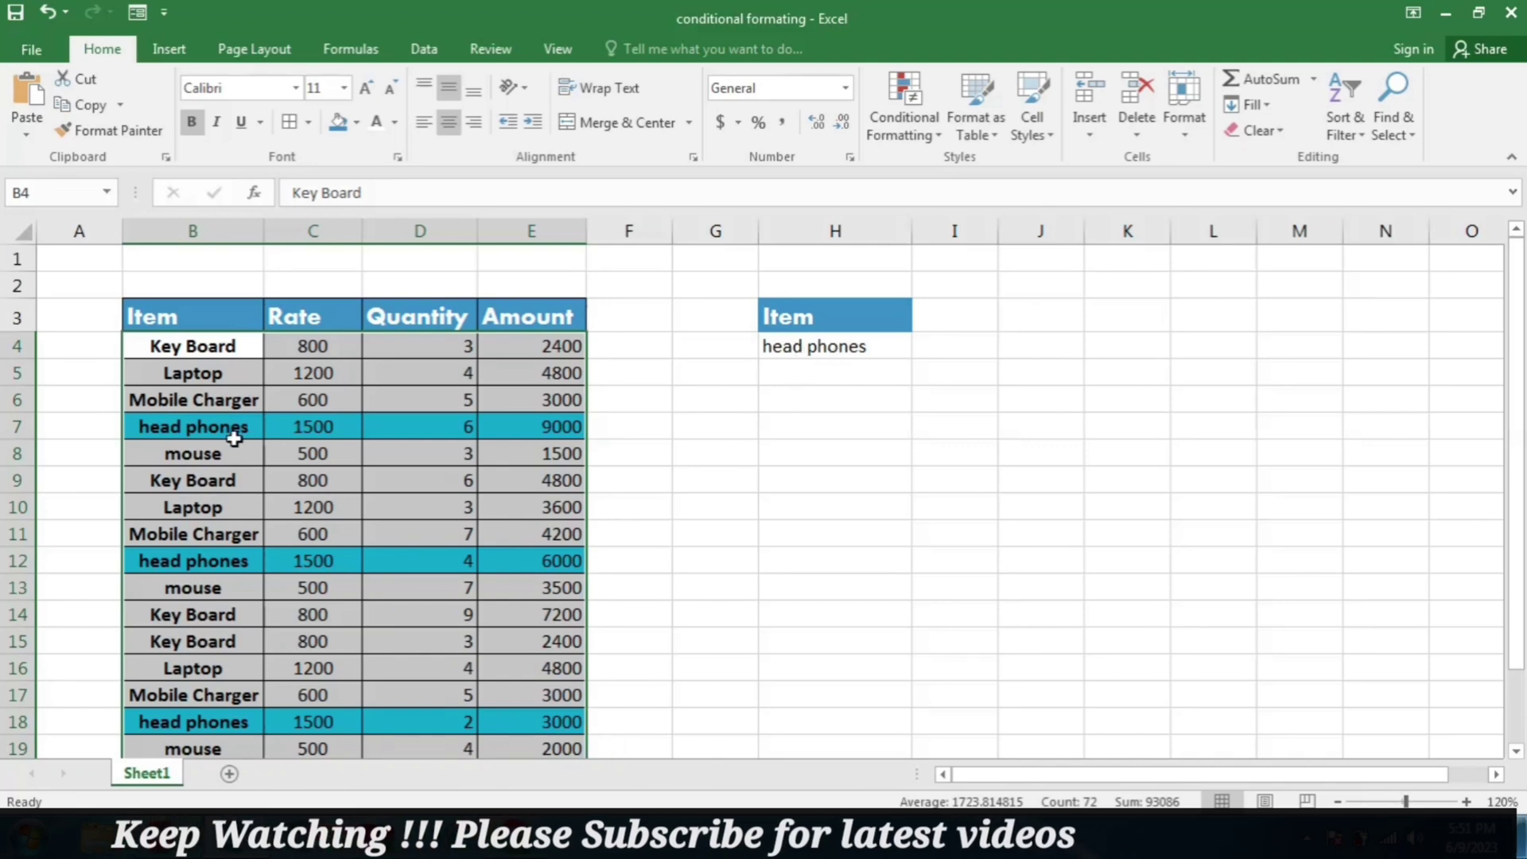
Try mouse in H4, then settle on Mobile Charger so rows 6, 11 and 17 turn cyan.
{"action": "scroll", "coordinate": [292, 574], "scroll_direction": "down", "scroll_amount": 1}
{"action": "scroll", "coordinate": [292, 569], "scroll_direction": "up", "scroll_amount": 1}
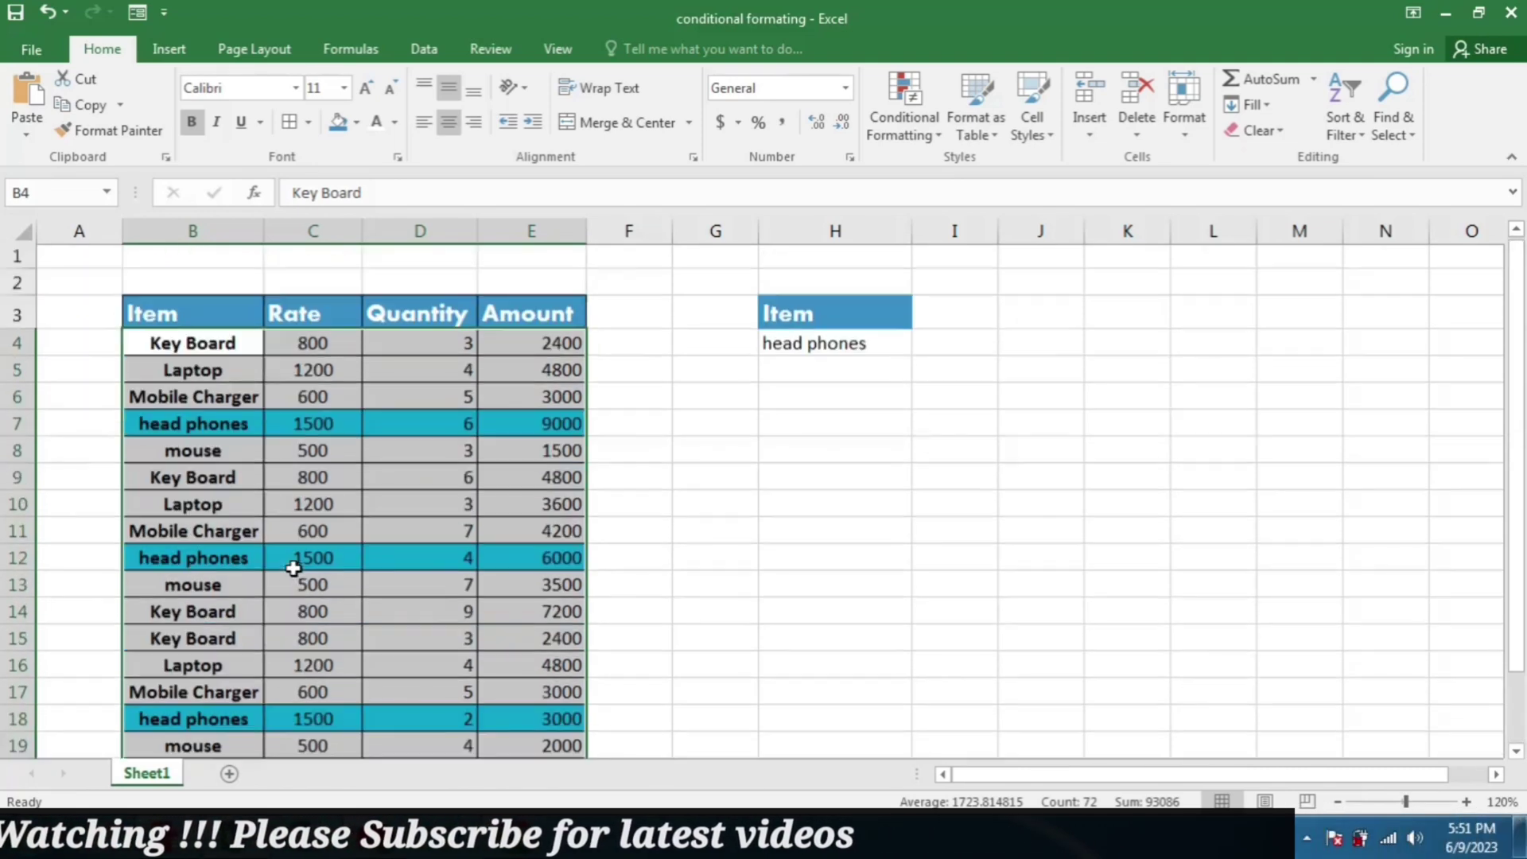
{"action": "left_click", "coordinate": [803, 346]}
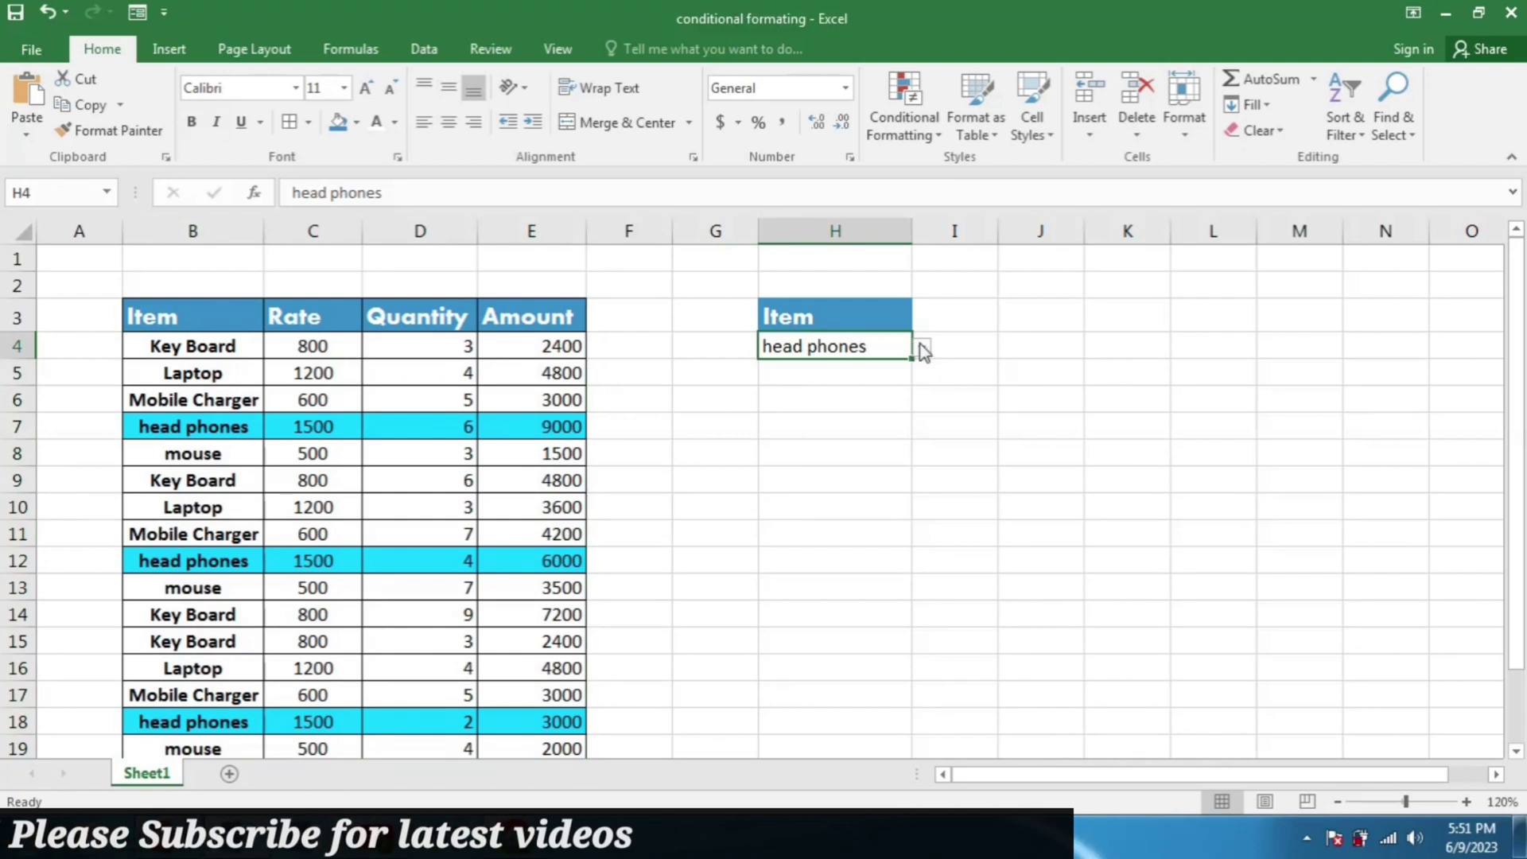
{"action": "left_click", "coordinate": [920, 348]}
{"action": "left_click", "coordinate": [780, 386]}
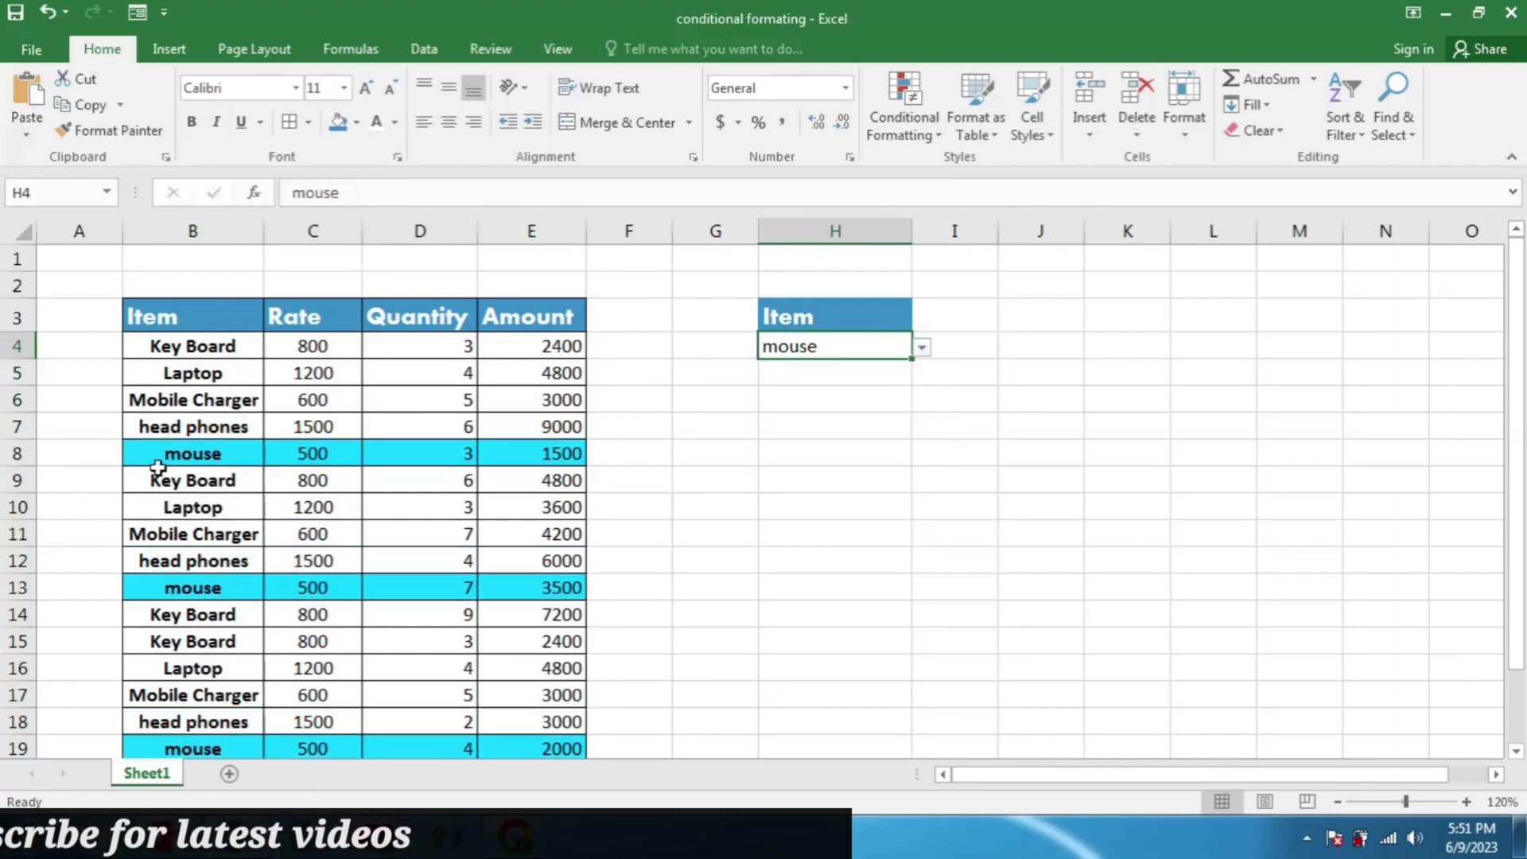
{"action": "left_click", "coordinate": [922, 348]}
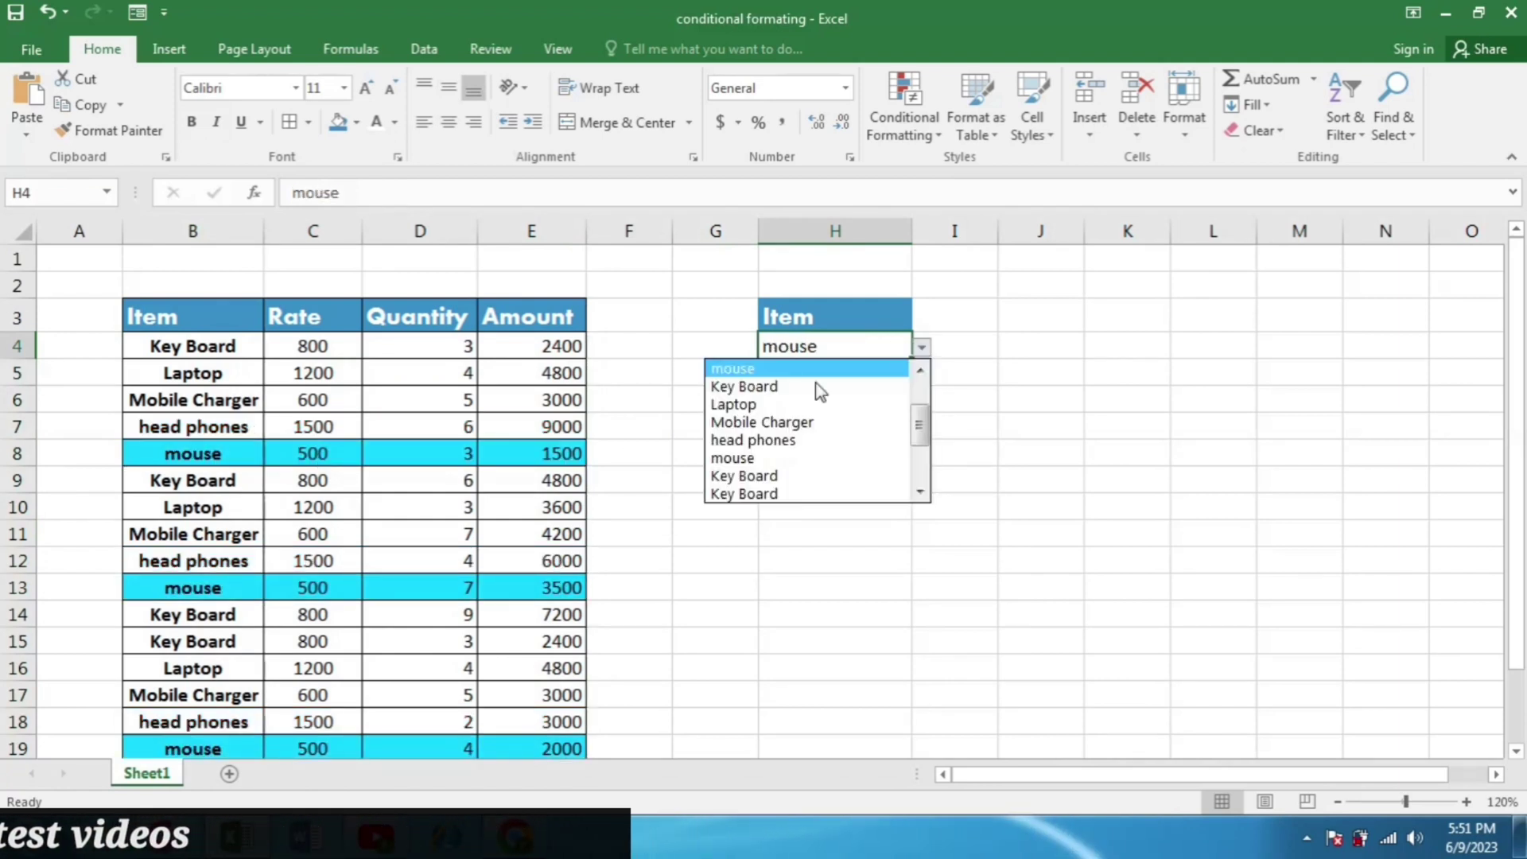
{"action": "left_click", "coordinate": [789, 403]}
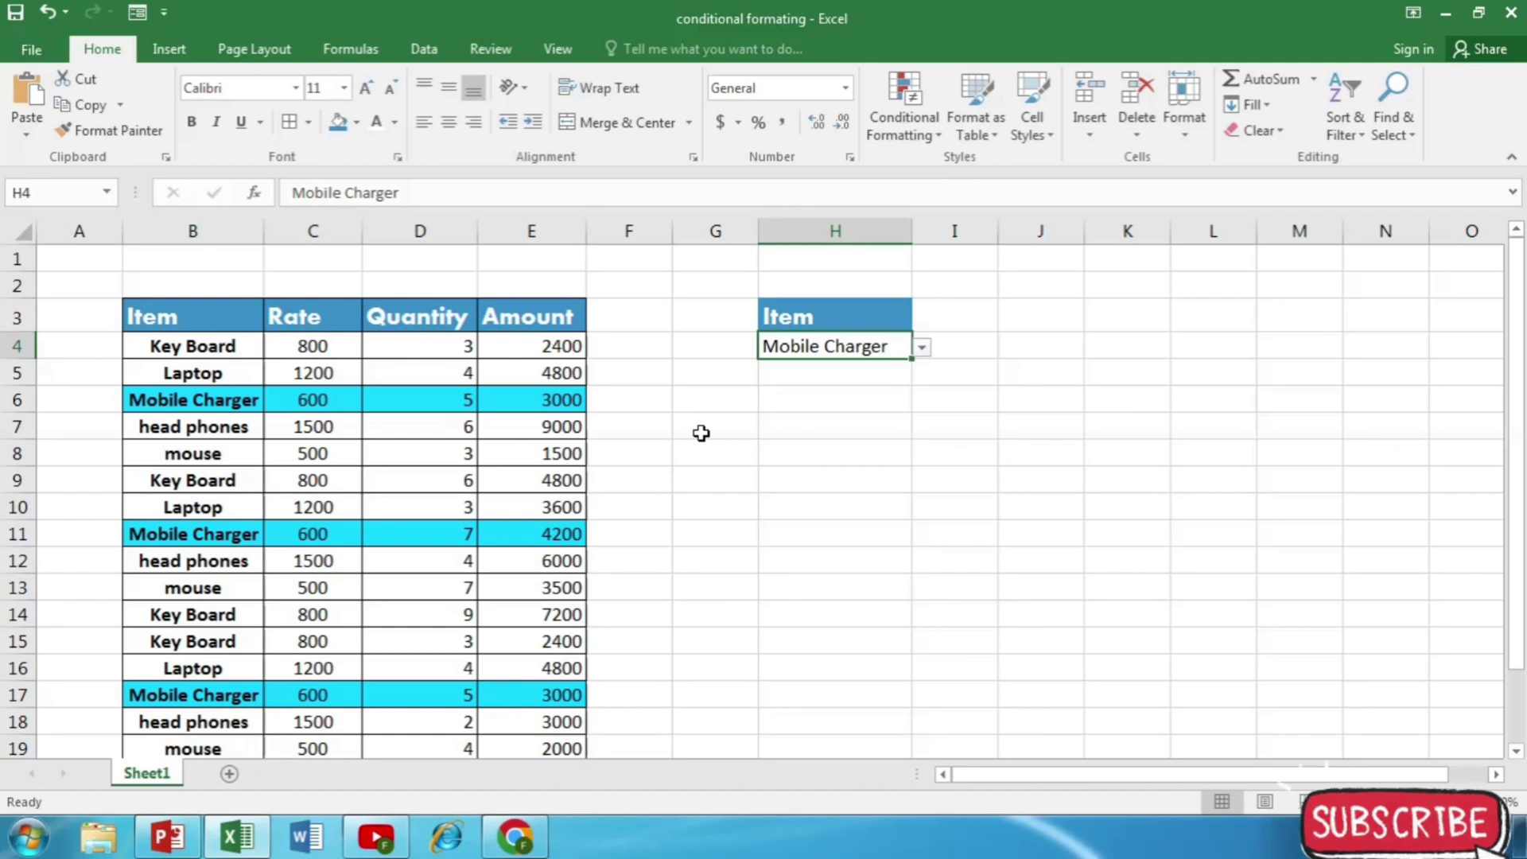
{"action": "key", "text": "Down"}
{"action": "key", "text": "Down"}
{"action": "key", "text": "Down"}
{"action": "key", "text": "Down"}
{"action": "key", "text": "Down"}
{"action": "key", "text": "Down"}
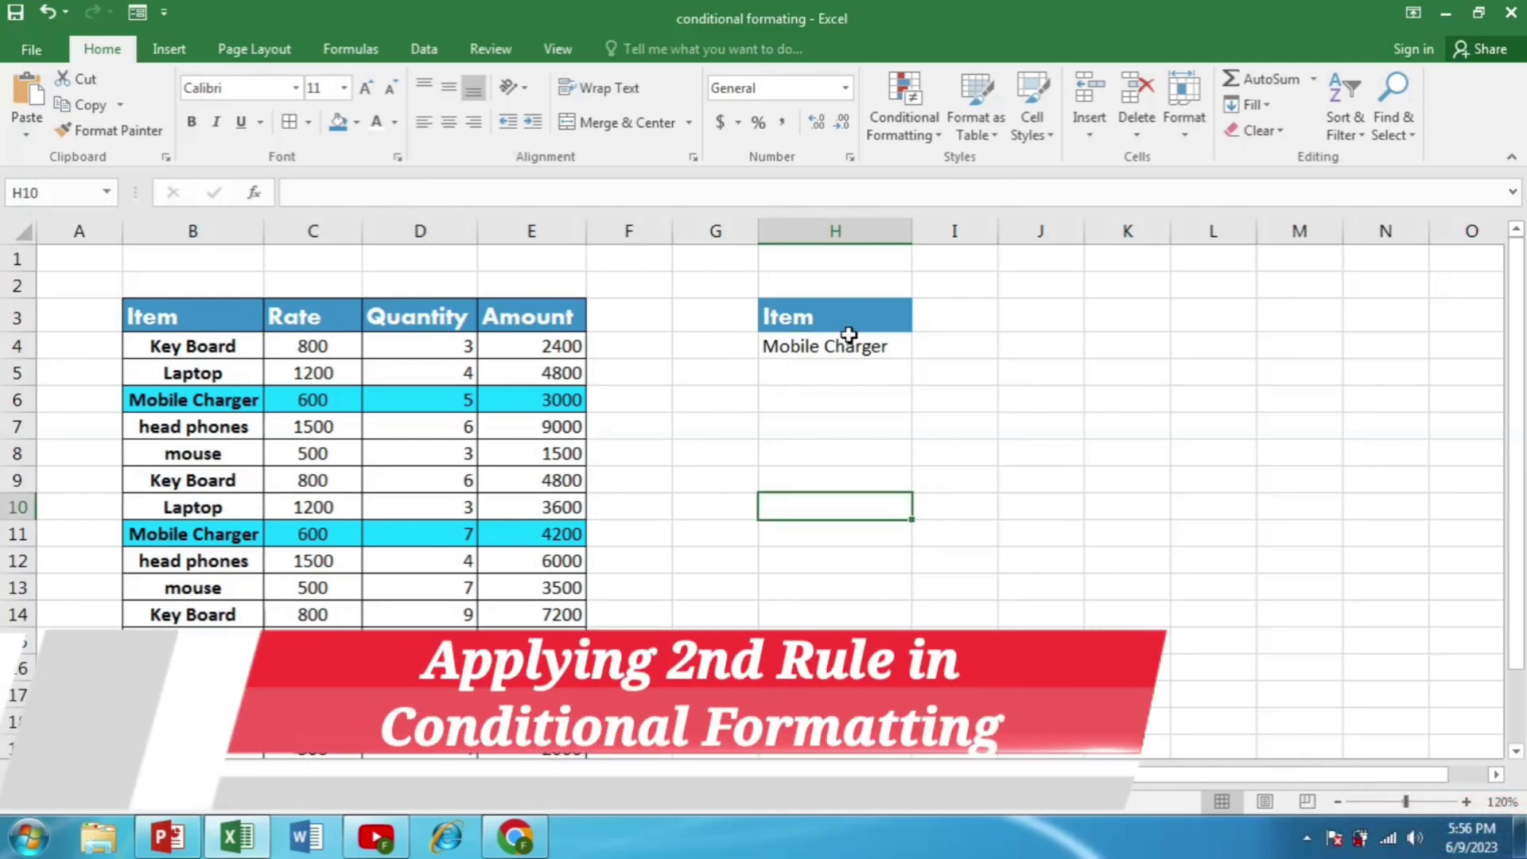
Select B4:E21 again and start a second formula-based formatting rule.
{"action": "left_click_drag", "start_coordinate": [199, 346], "coordinate": [554, 724]}
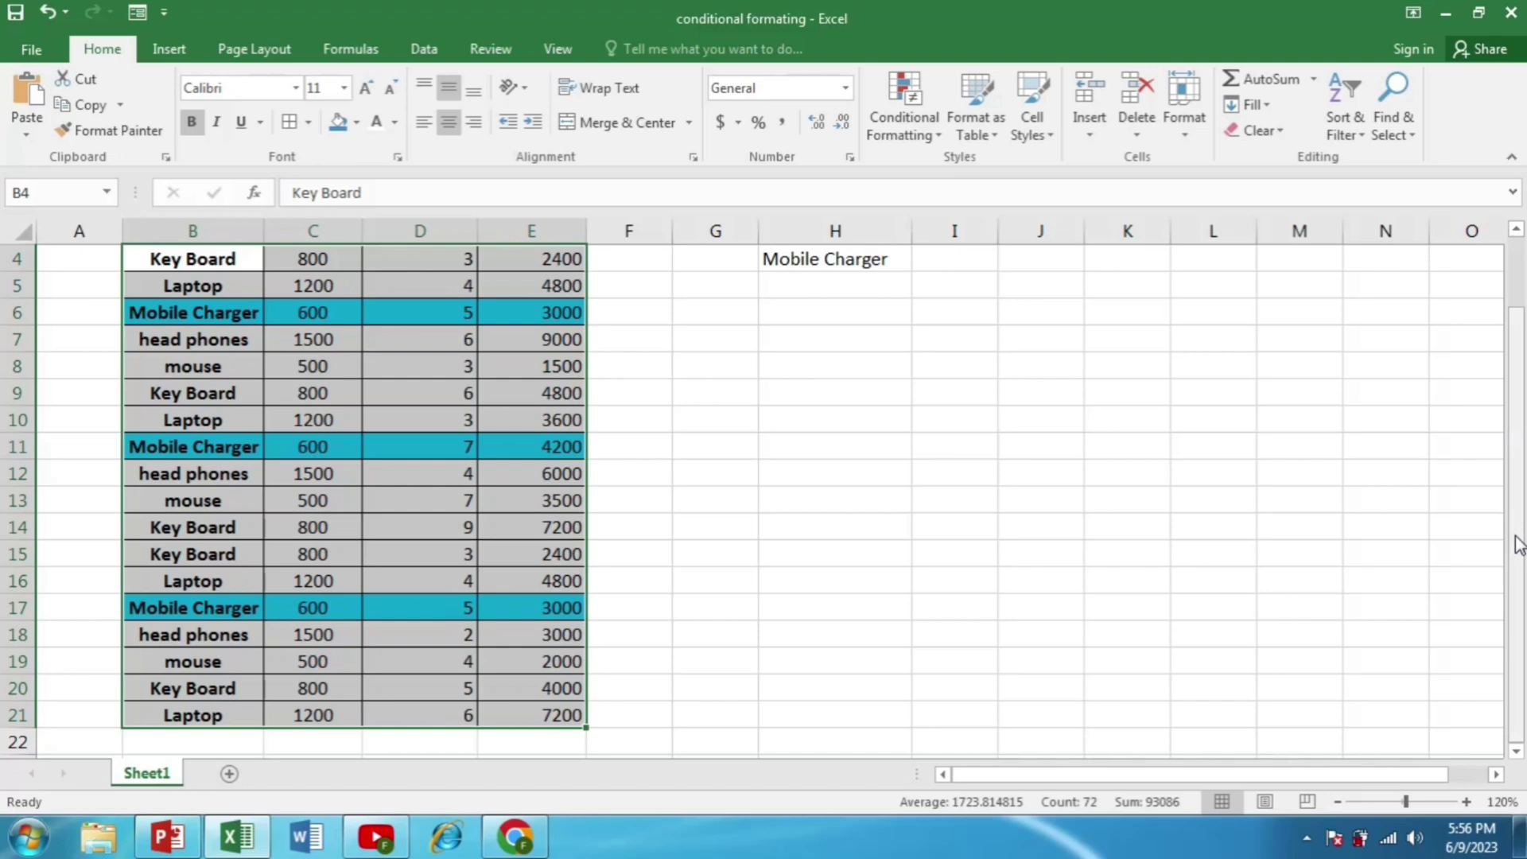
{"action": "left_click_drag", "start_coordinate": [1519, 546], "coordinate": [1515, 529]}
{"action": "left_click", "coordinate": [120, 60]}
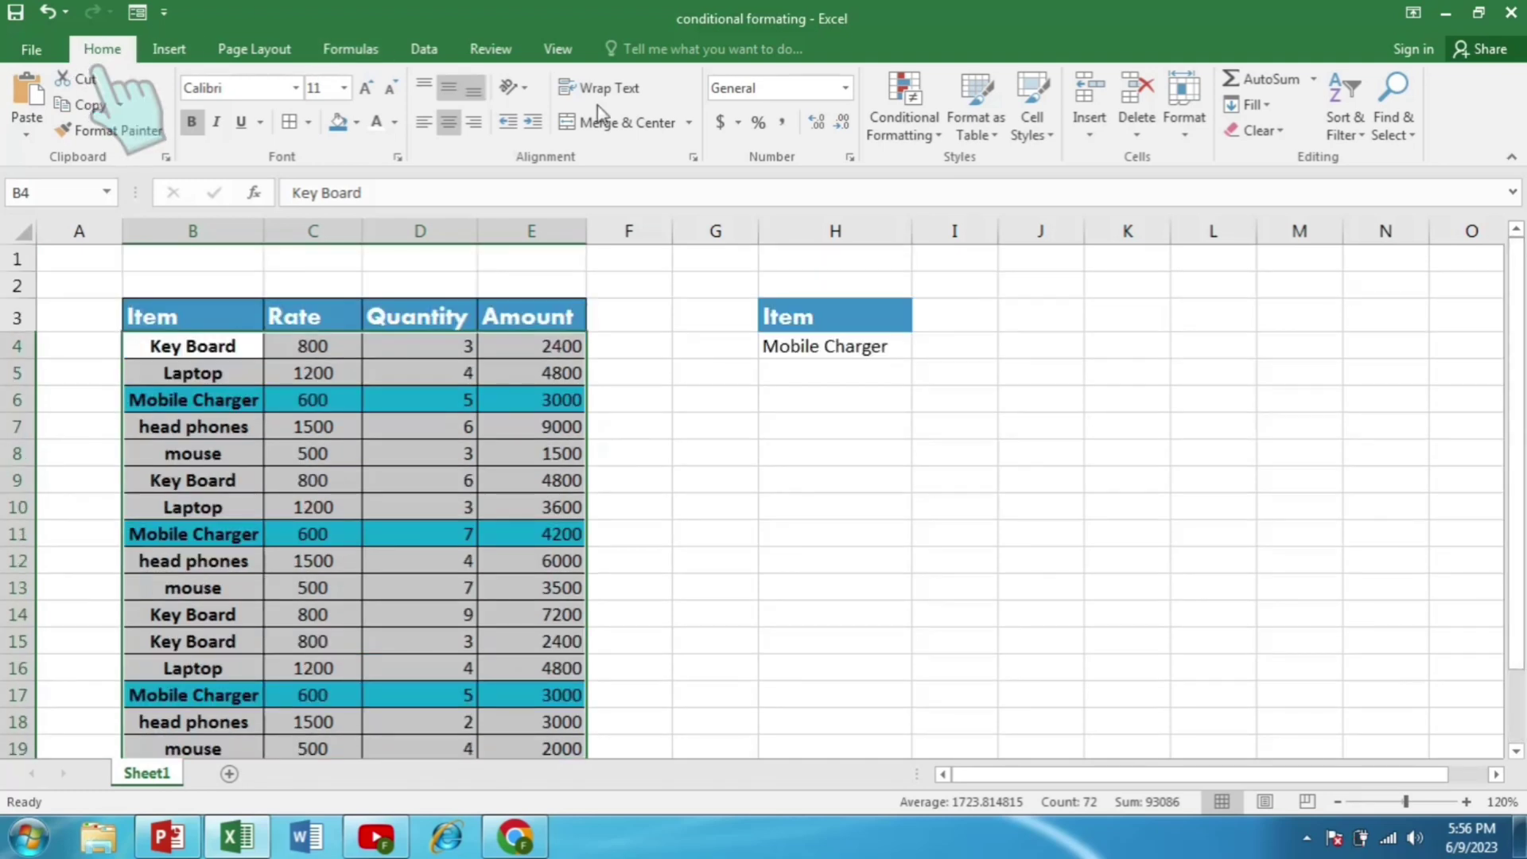
{"action": "left_click", "coordinate": [895, 123]}
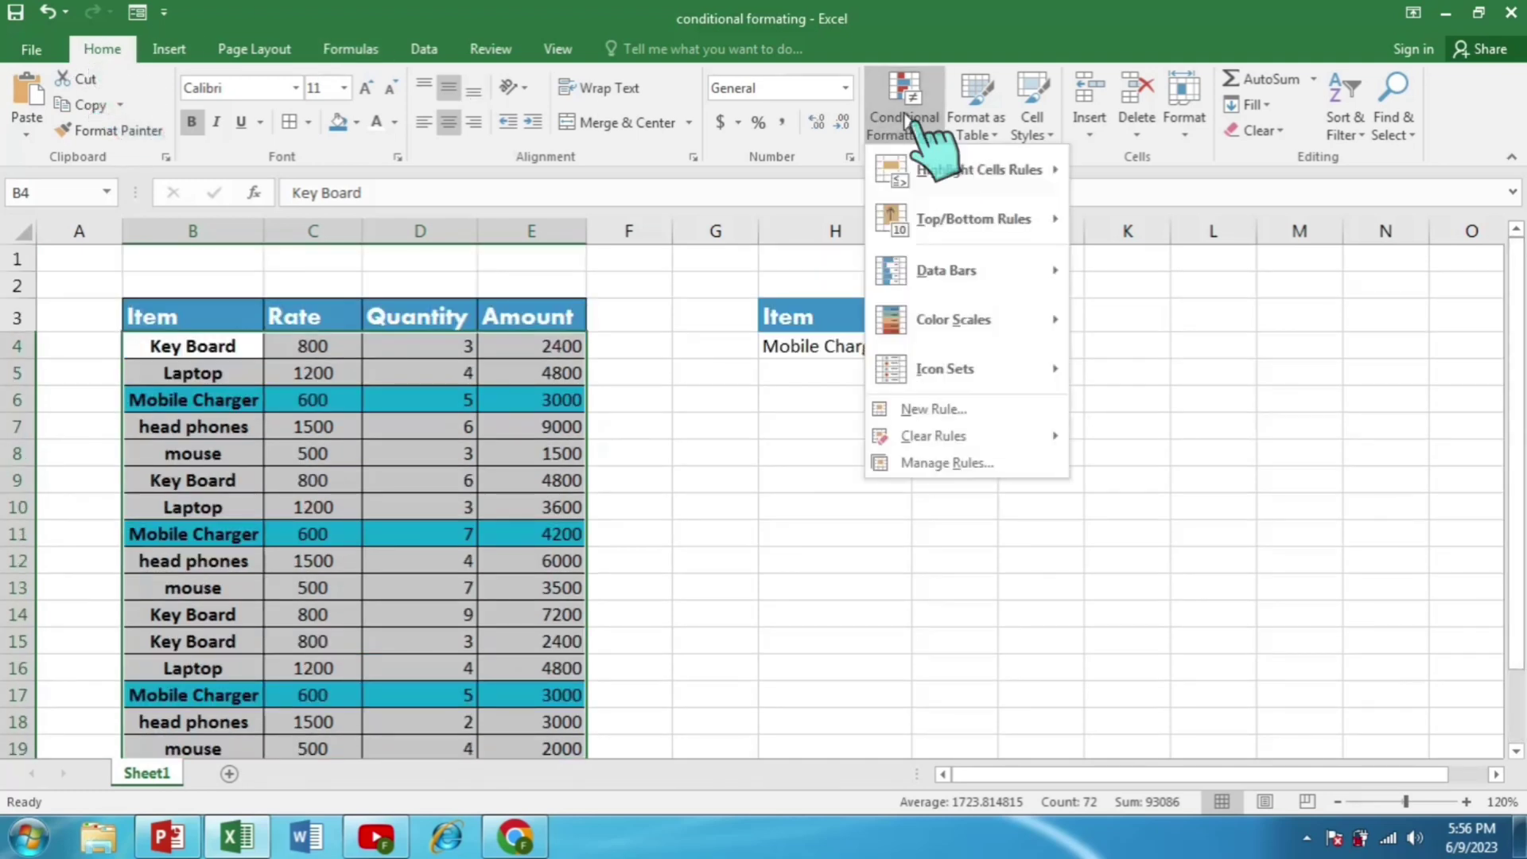
{"action": "left_click", "coordinate": [959, 410]}
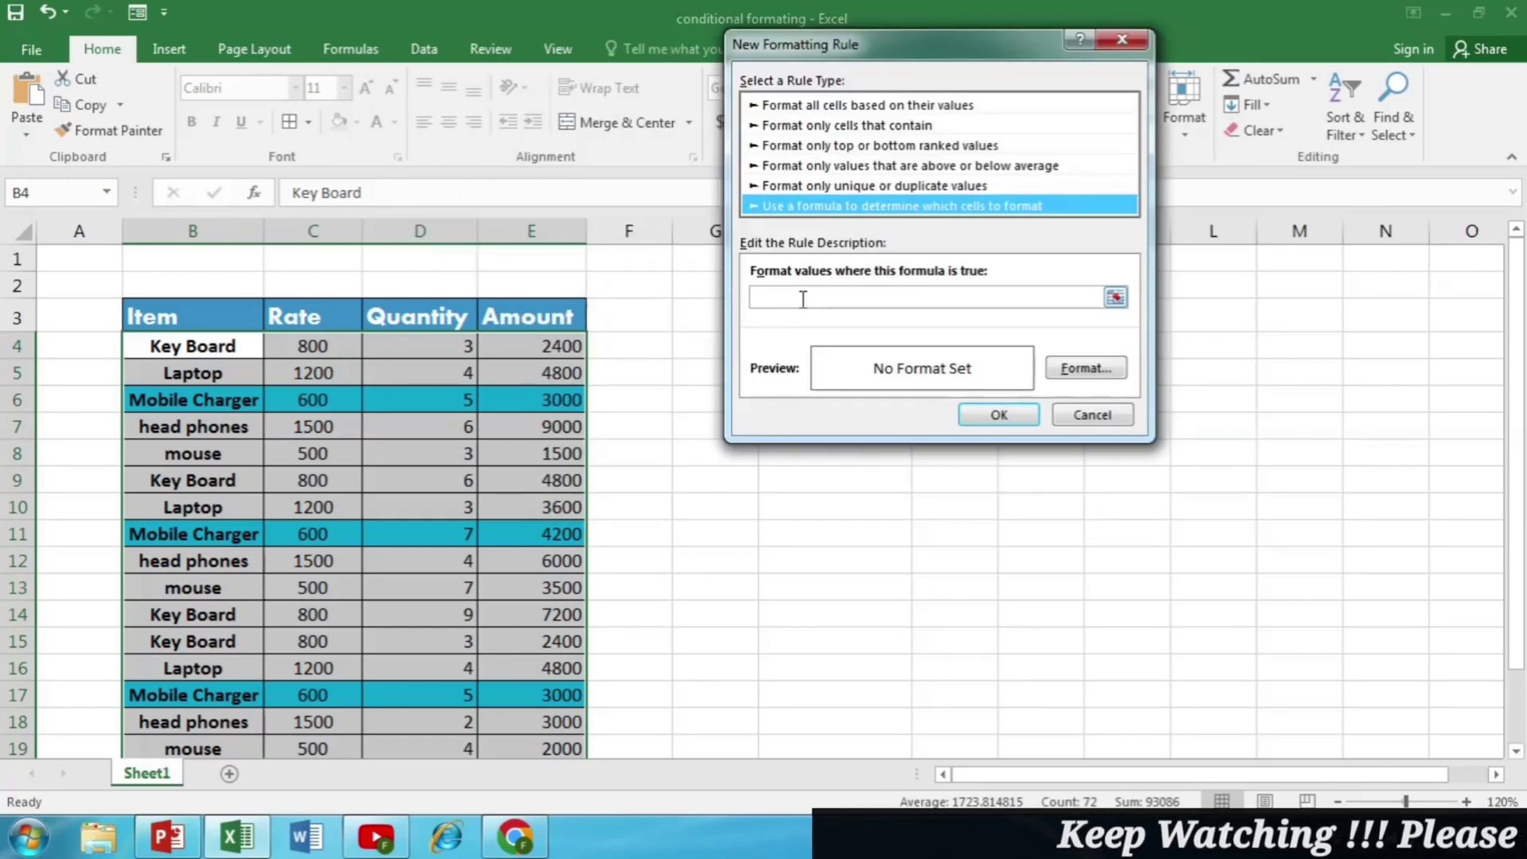
Enter the rule formula =$E4>3000, with a relative row on E4.
{"action": "left_click", "coordinate": [802, 299]}
{"action": "left_click", "coordinate": [559, 344]}
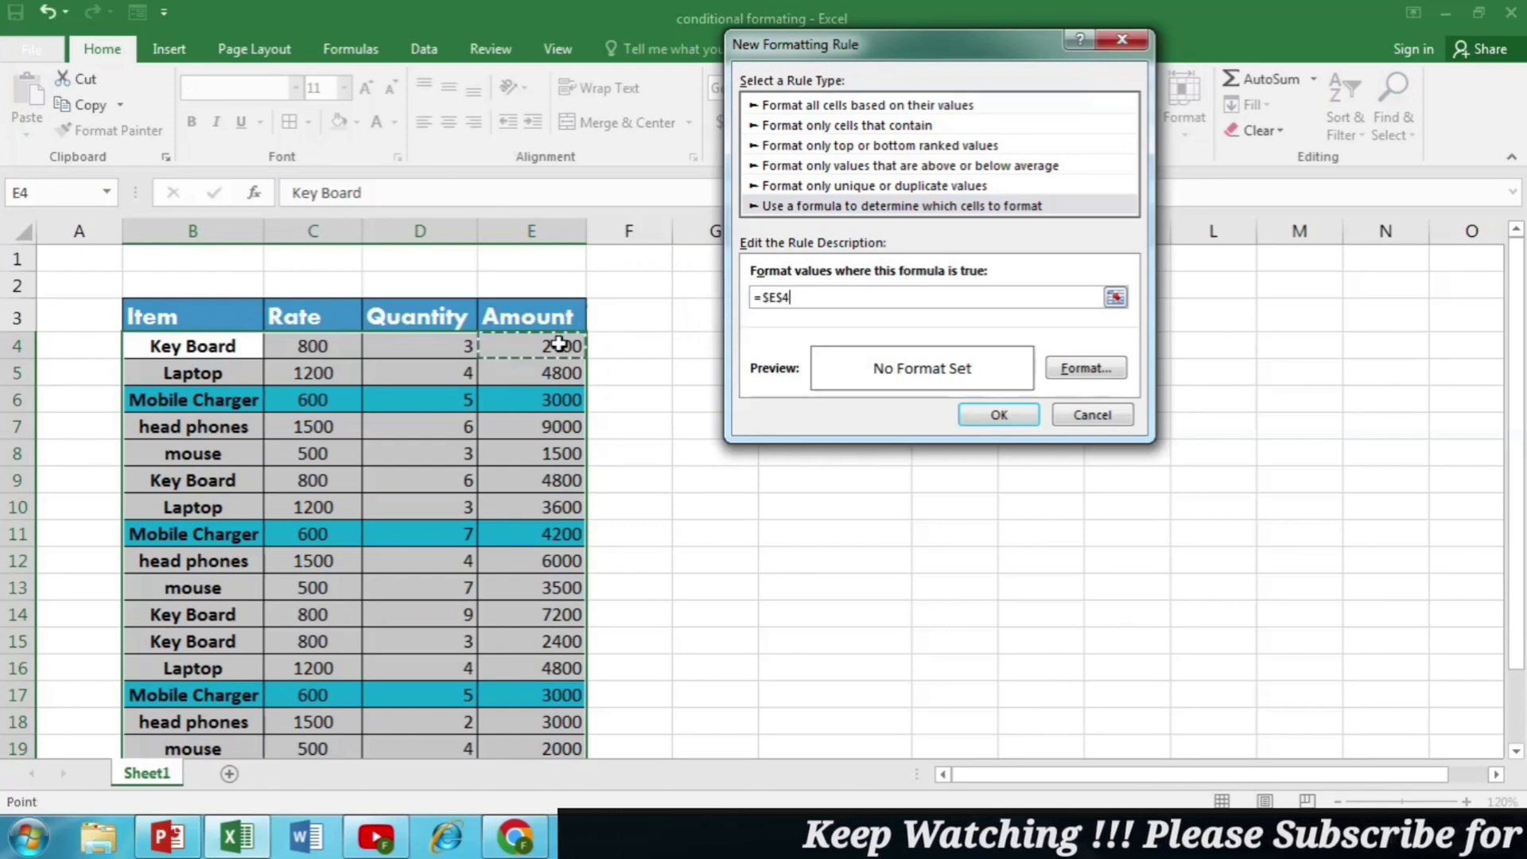
{"action": "left_click", "coordinate": [851, 299]}
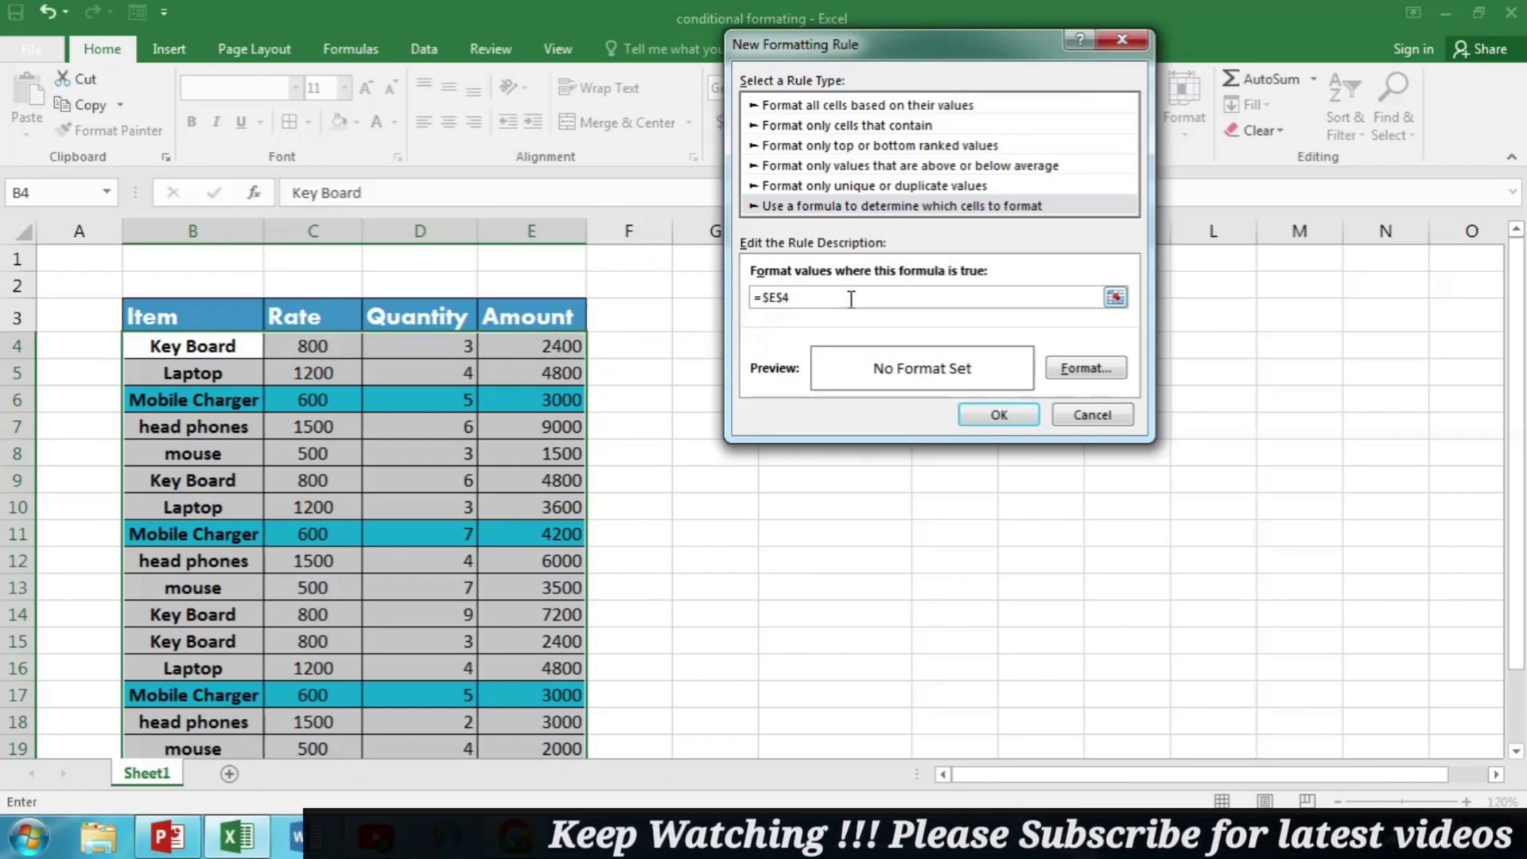
{"action": "key", "text": "Left"}
{"action": "key", "text": "BackSpace"}
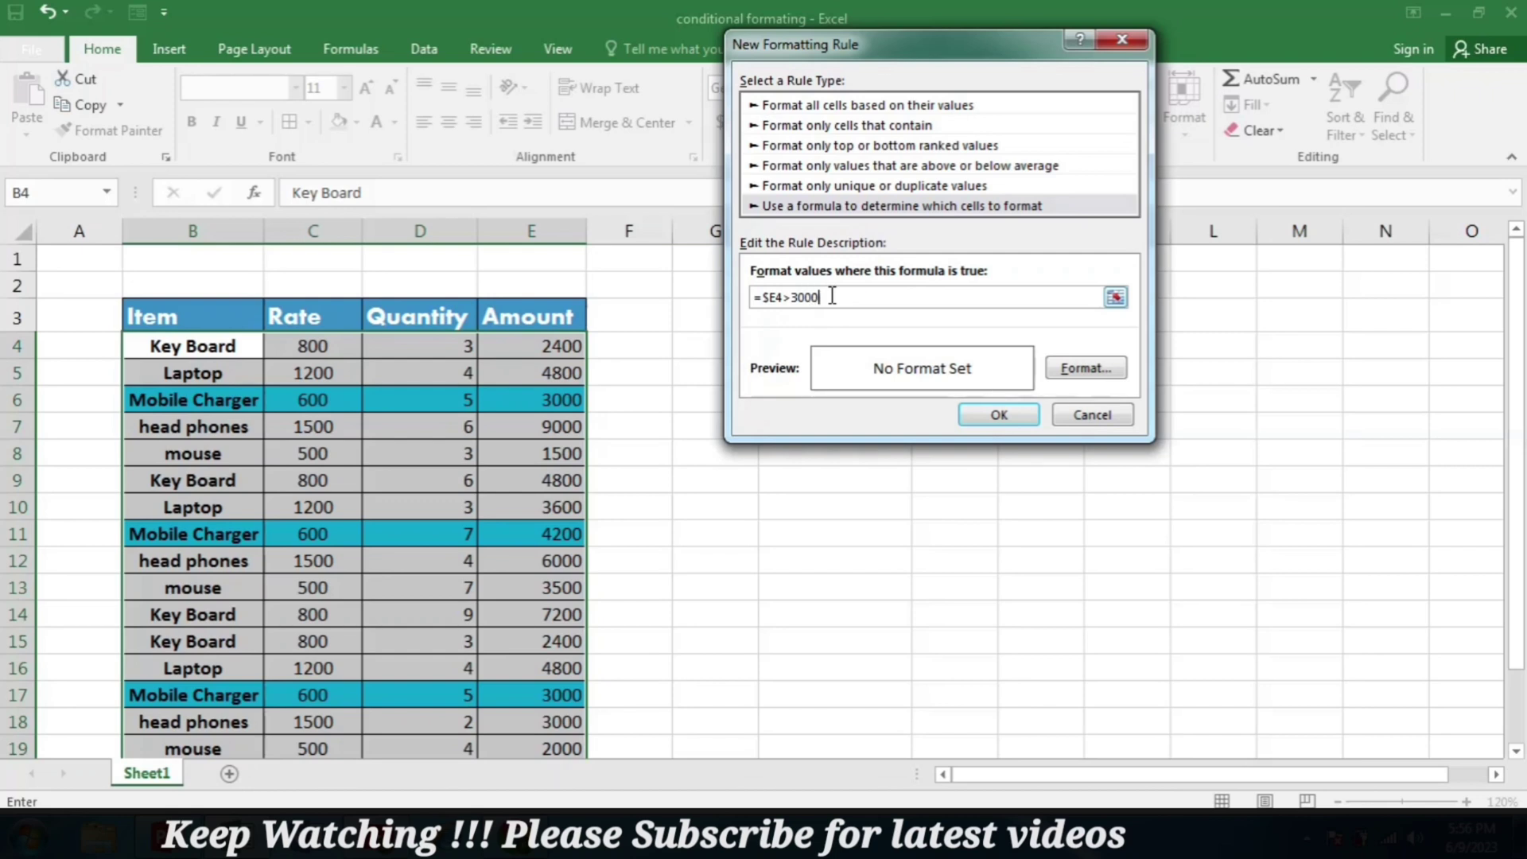
Choose a gold fill for rows with amounts over 3000.
{"action": "left_click", "coordinate": [1086, 367]}
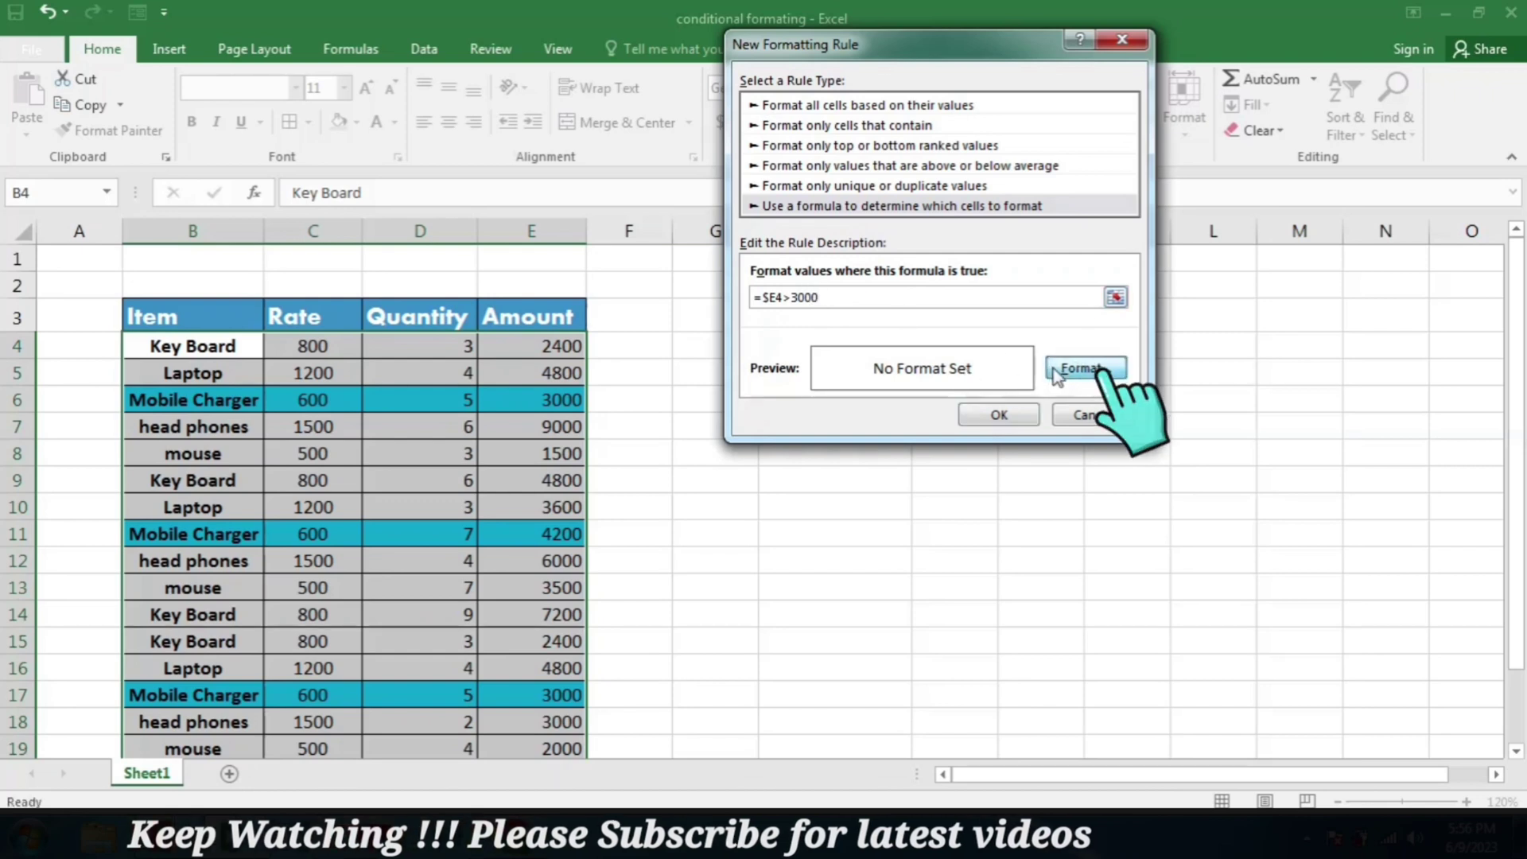
{"action": "left_click", "coordinate": [602, 276]}
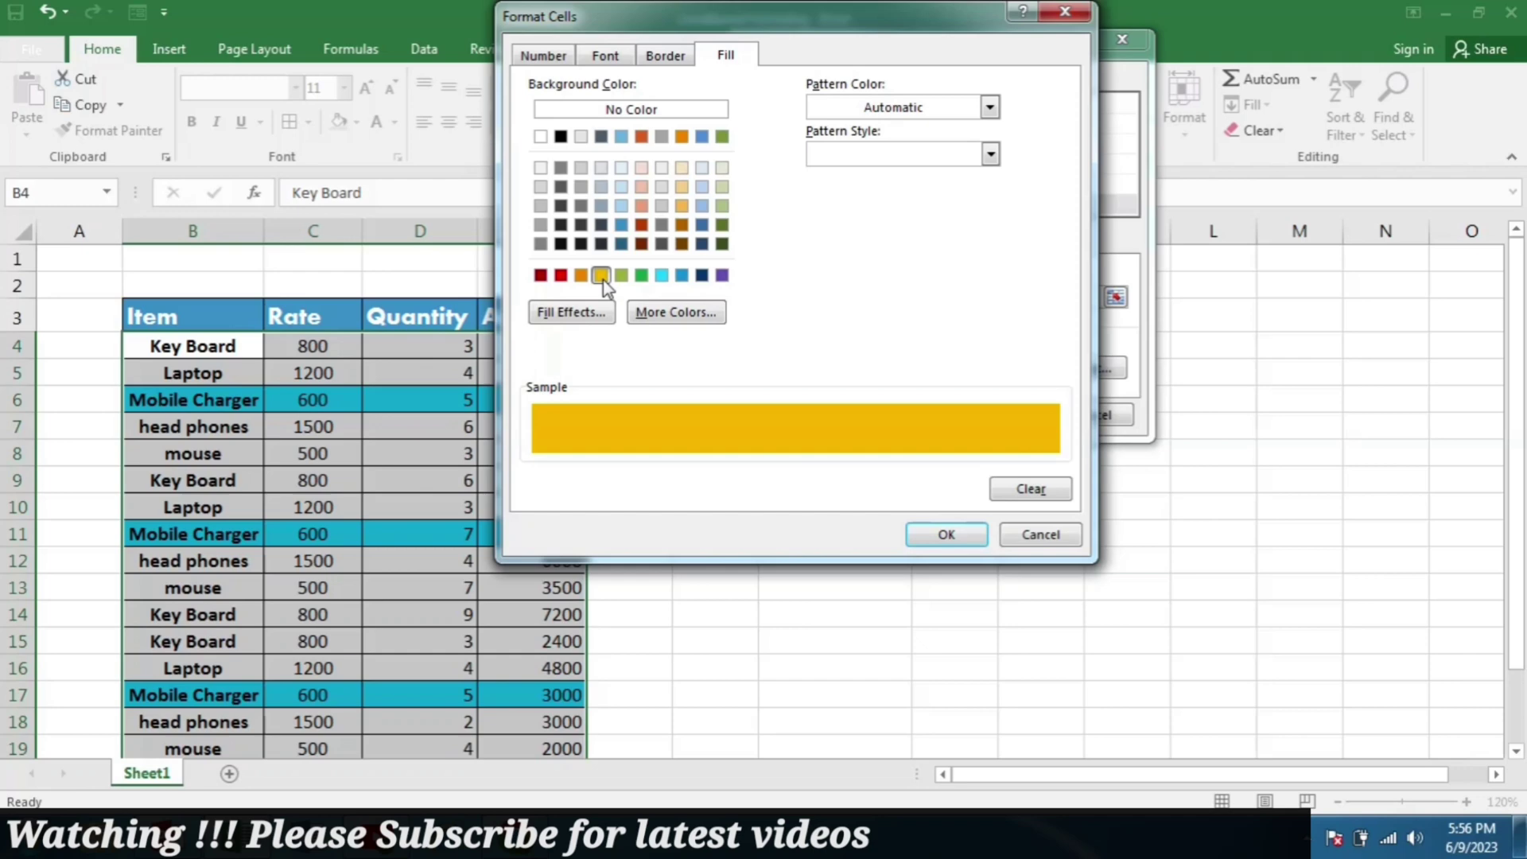
{"action": "left_click", "coordinate": [935, 531]}
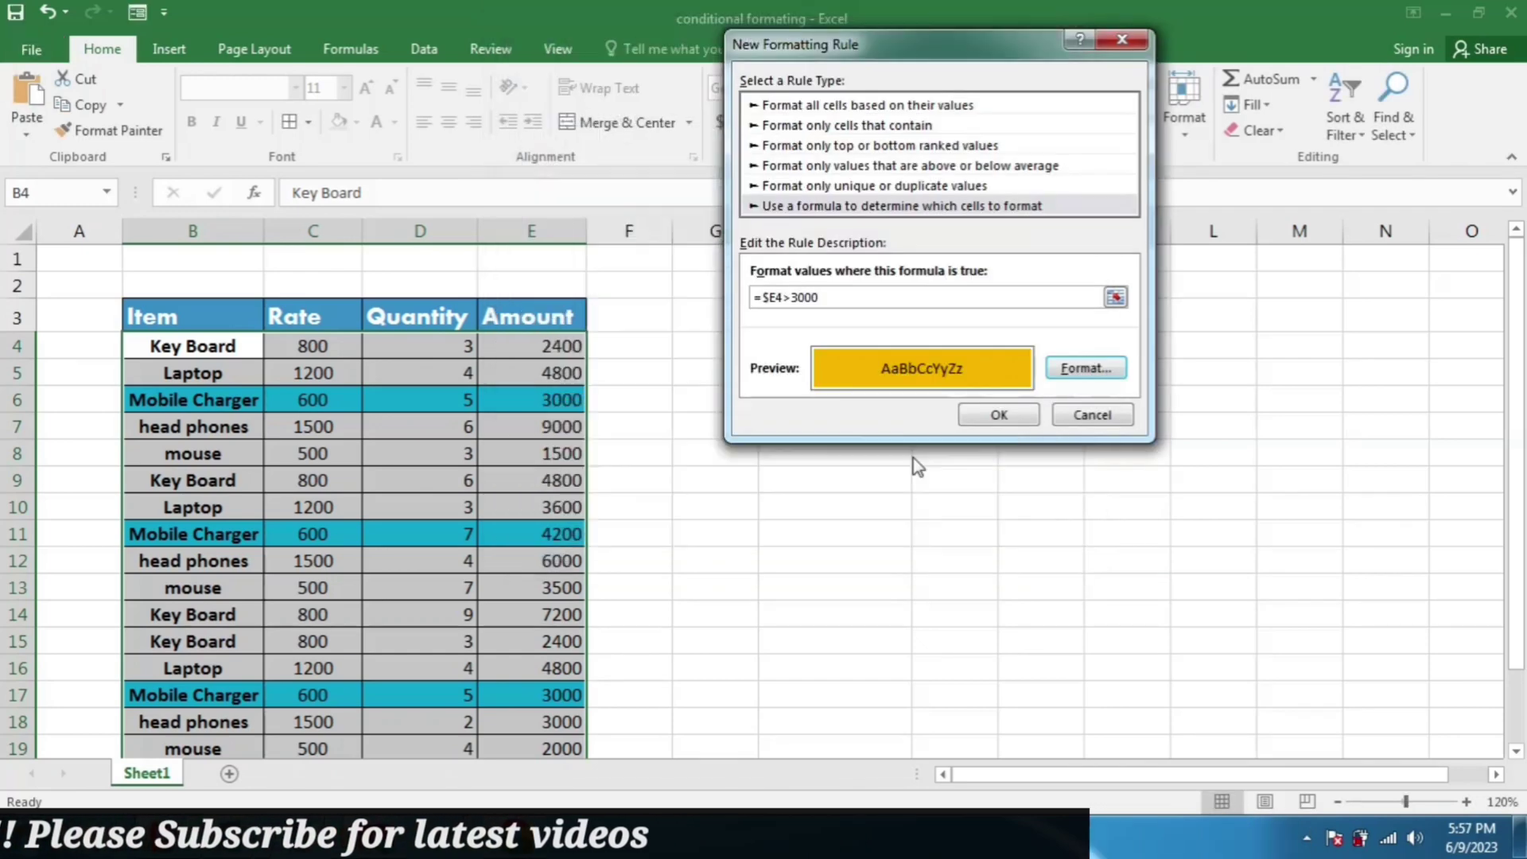
{"action": "left_click", "coordinate": [999, 414]}
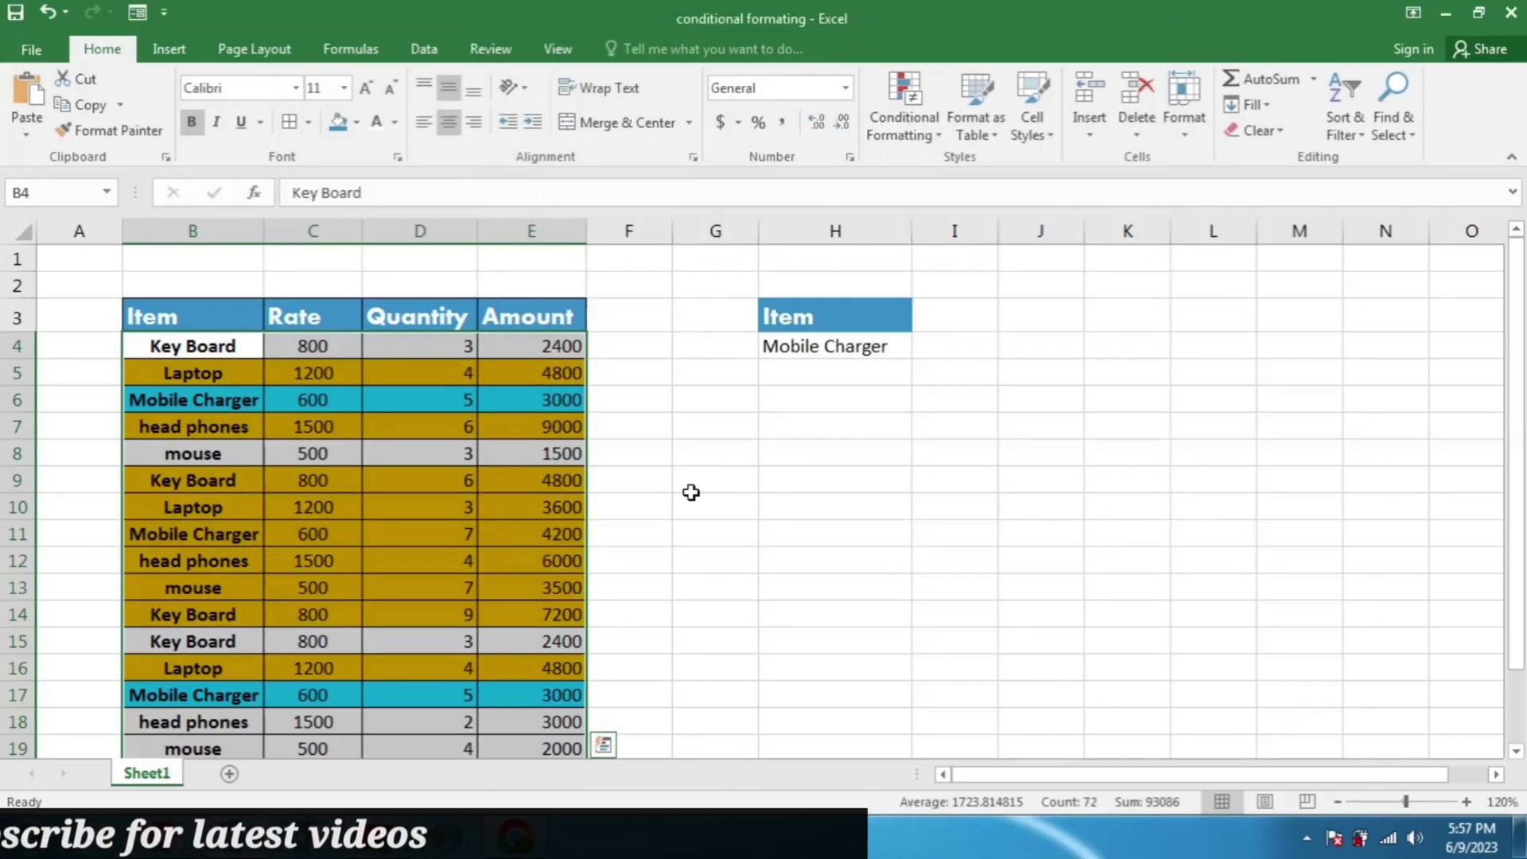
{"action": "scroll", "coordinate": [637, 478], "scroll_direction": "down", "scroll_amount": 1}
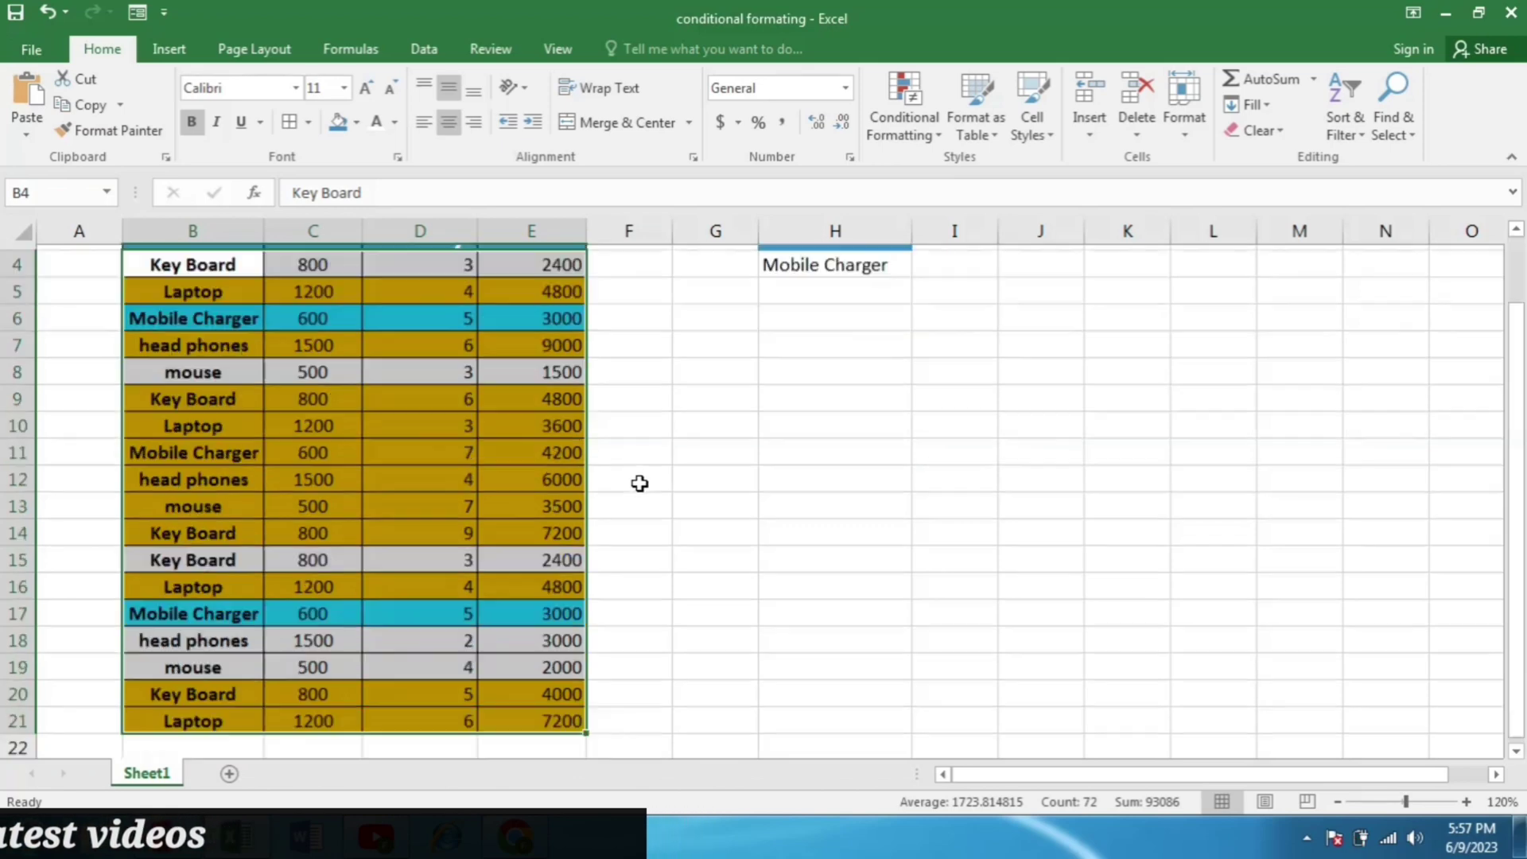
{"action": "left_click", "coordinate": [637, 474]}
{"action": "scroll", "coordinate": [630, 467], "scroll_direction": "up", "scroll_amount": 1}
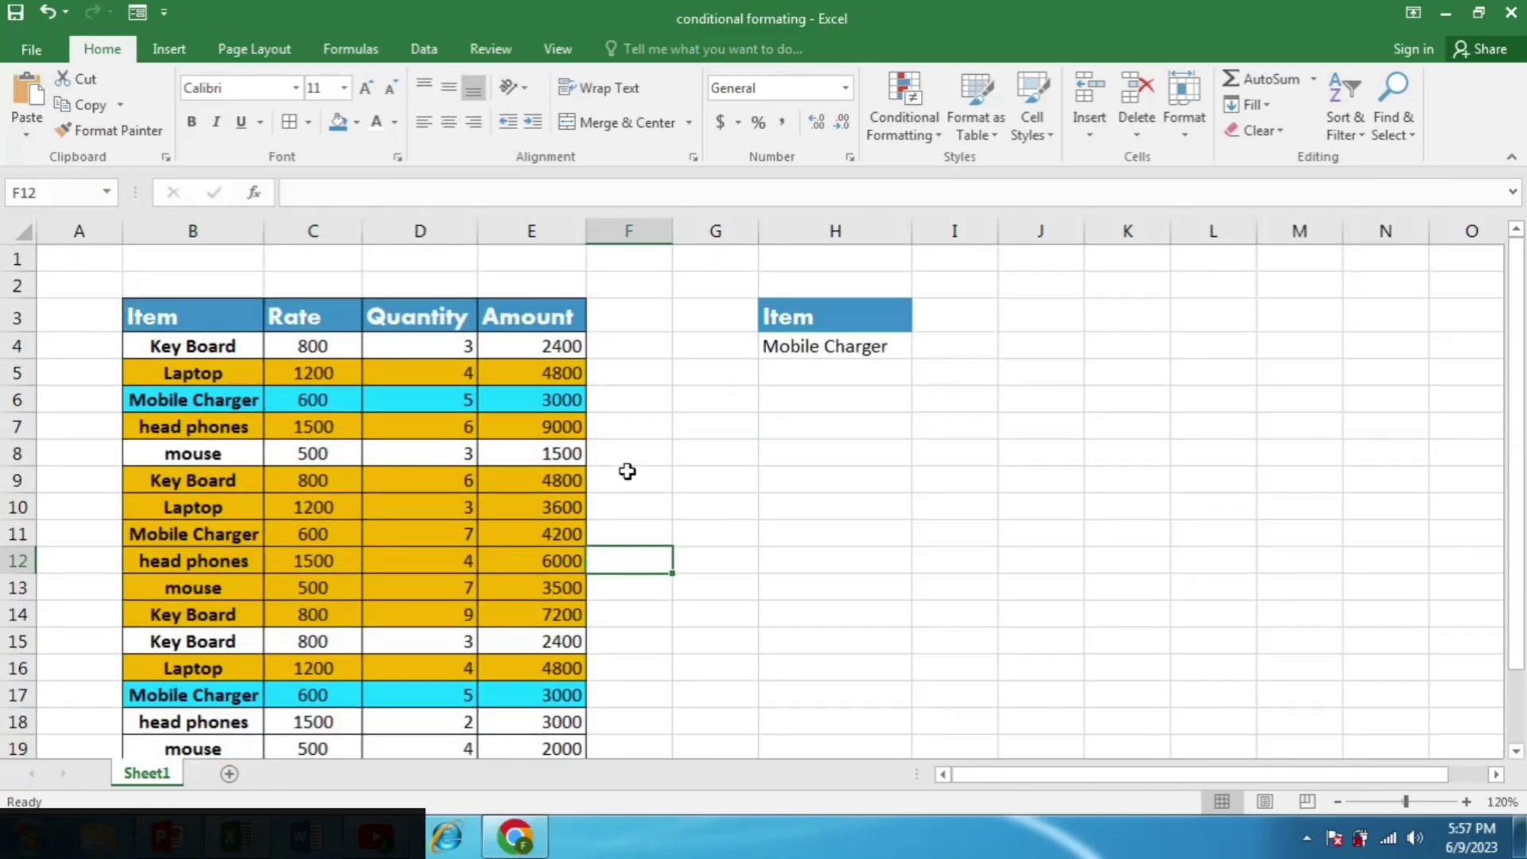
{"action": "scroll", "coordinate": [631, 466], "scroll_direction": "down", "scroll_amount": 1}
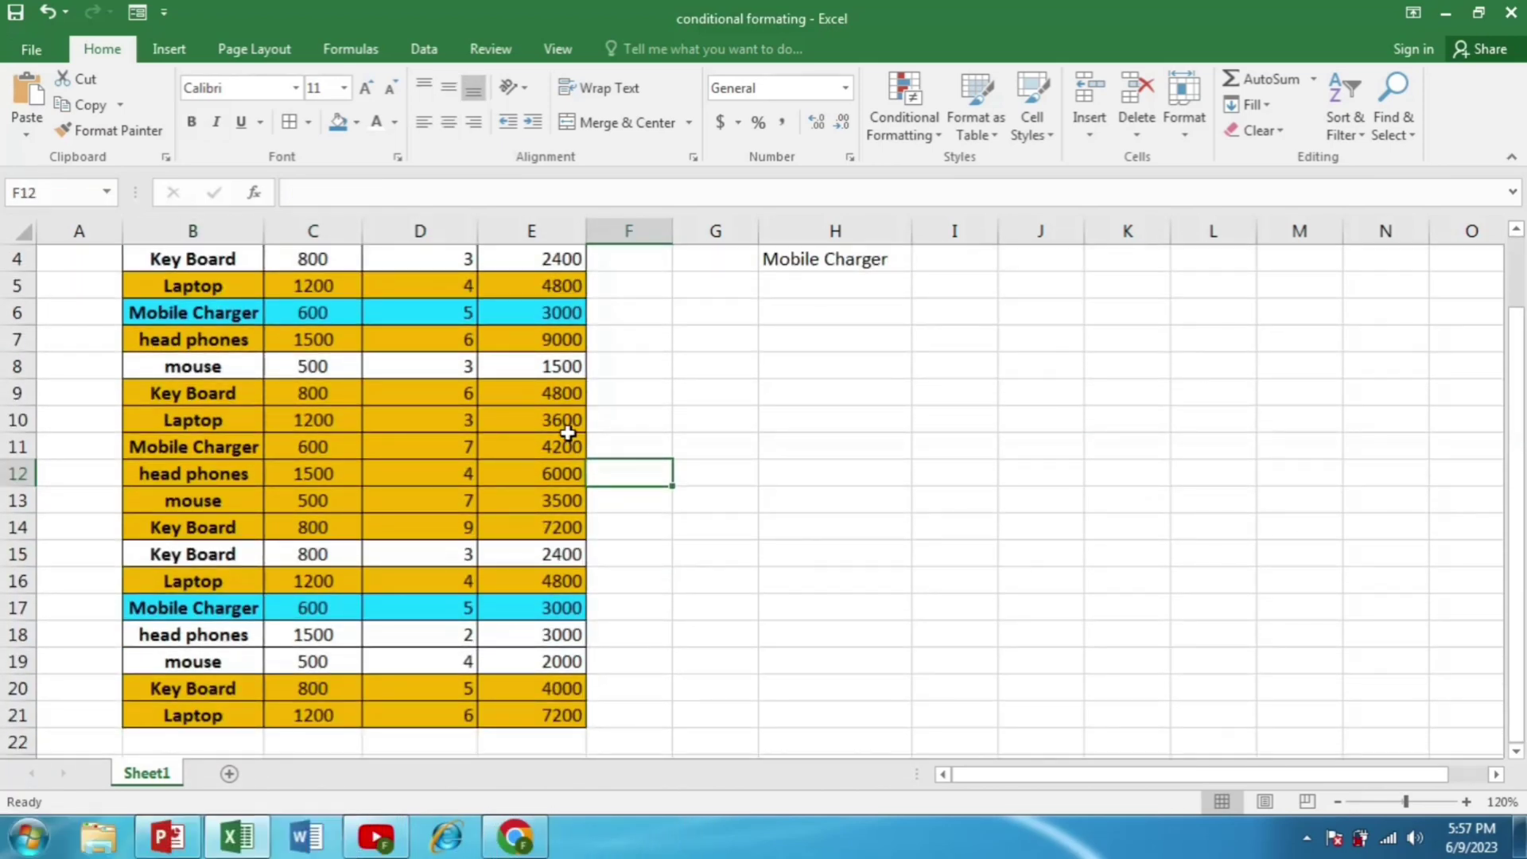
{"action": "scroll", "coordinate": [567, 433], "scroll_direction": "up", "scroll_amount": 1}
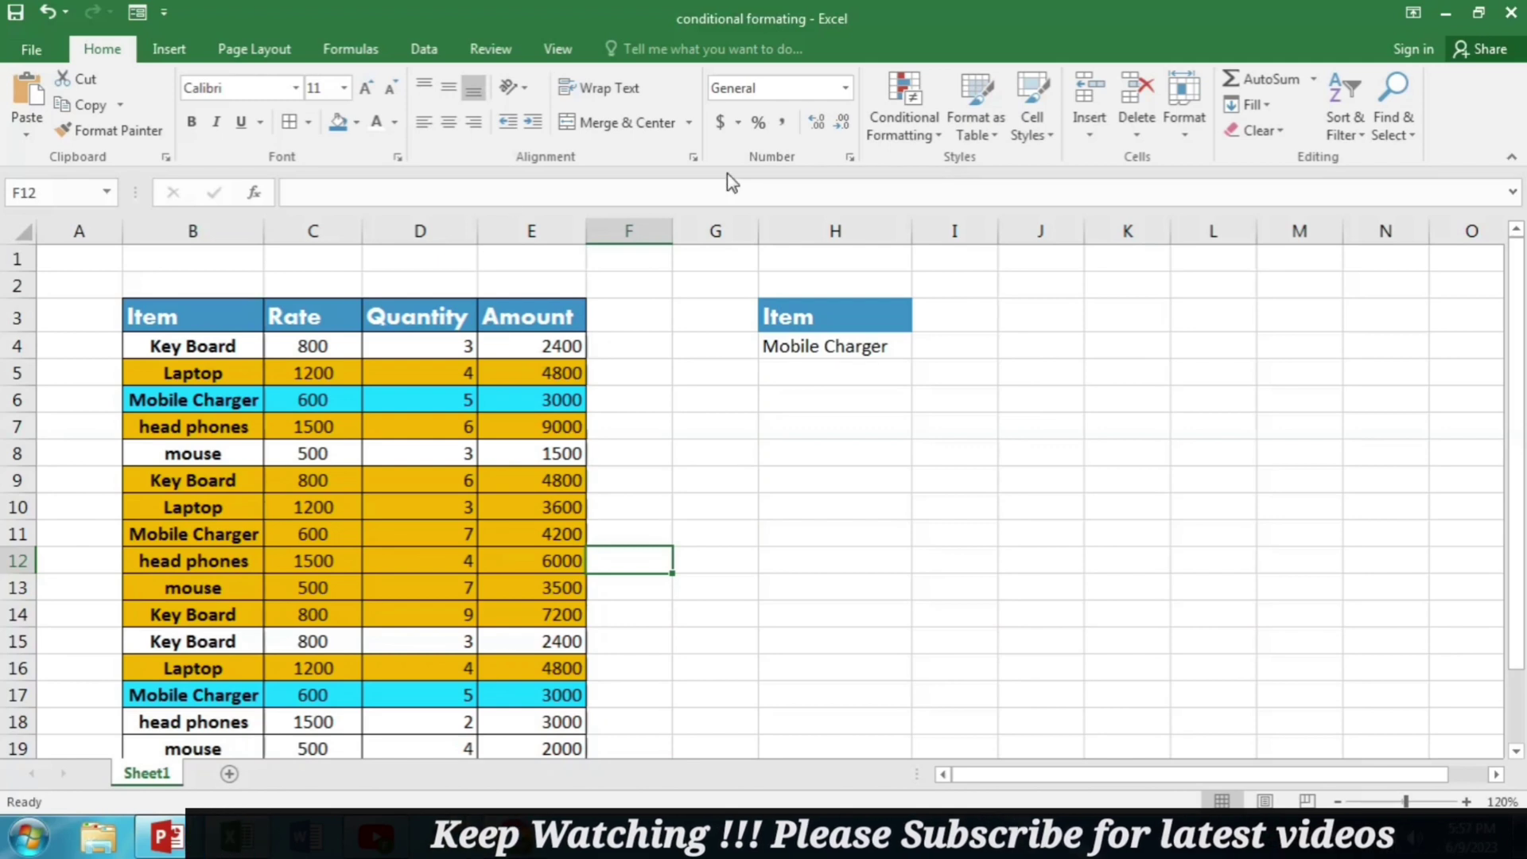
{"action": "left_click", "coordinate": [901, 136]}
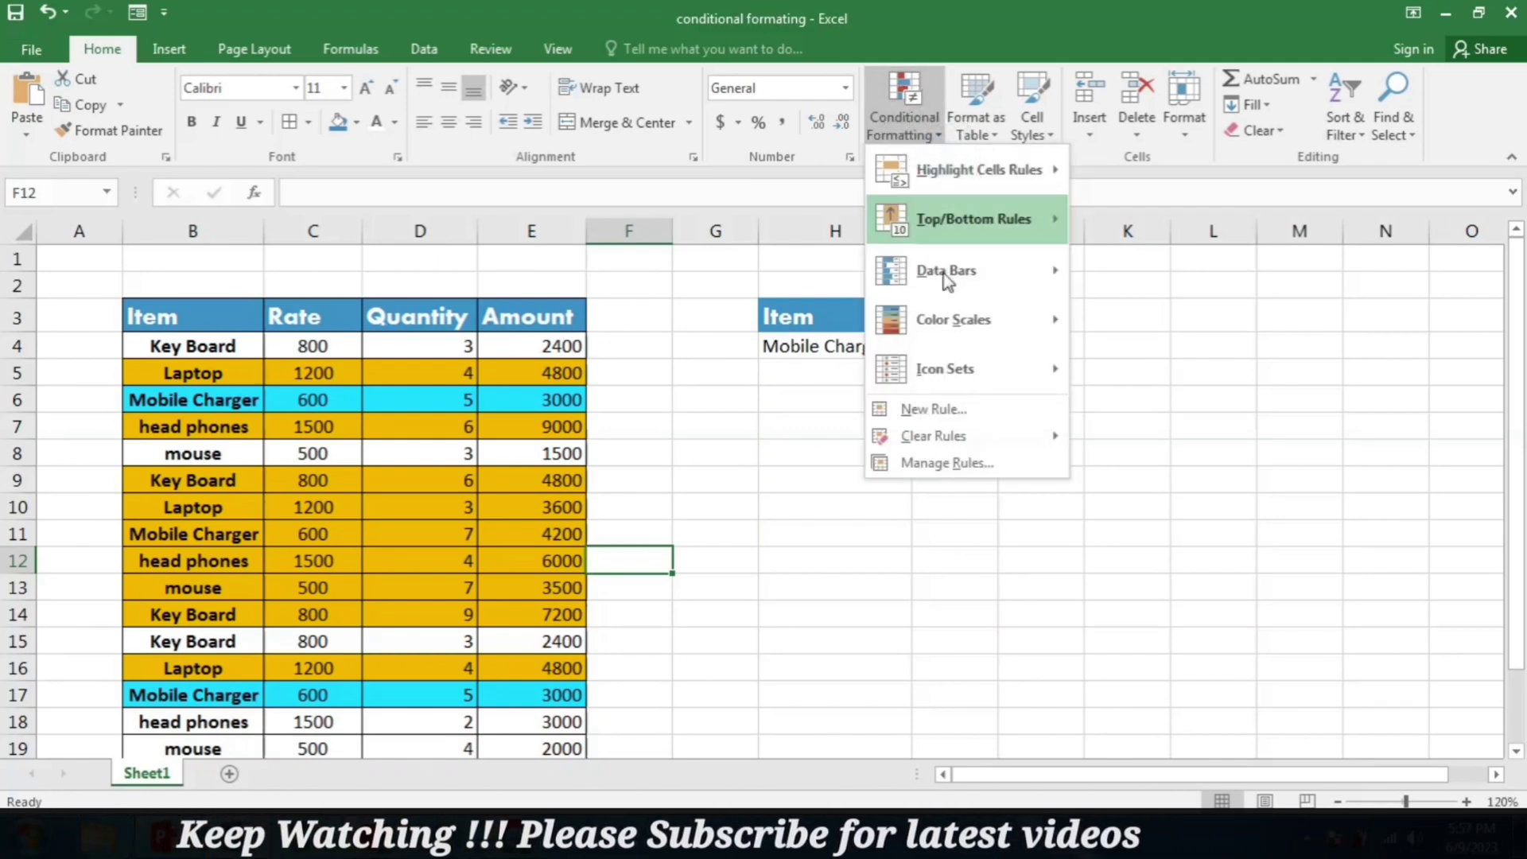
{"action": "left_click", "coordinate": [933, 466]}
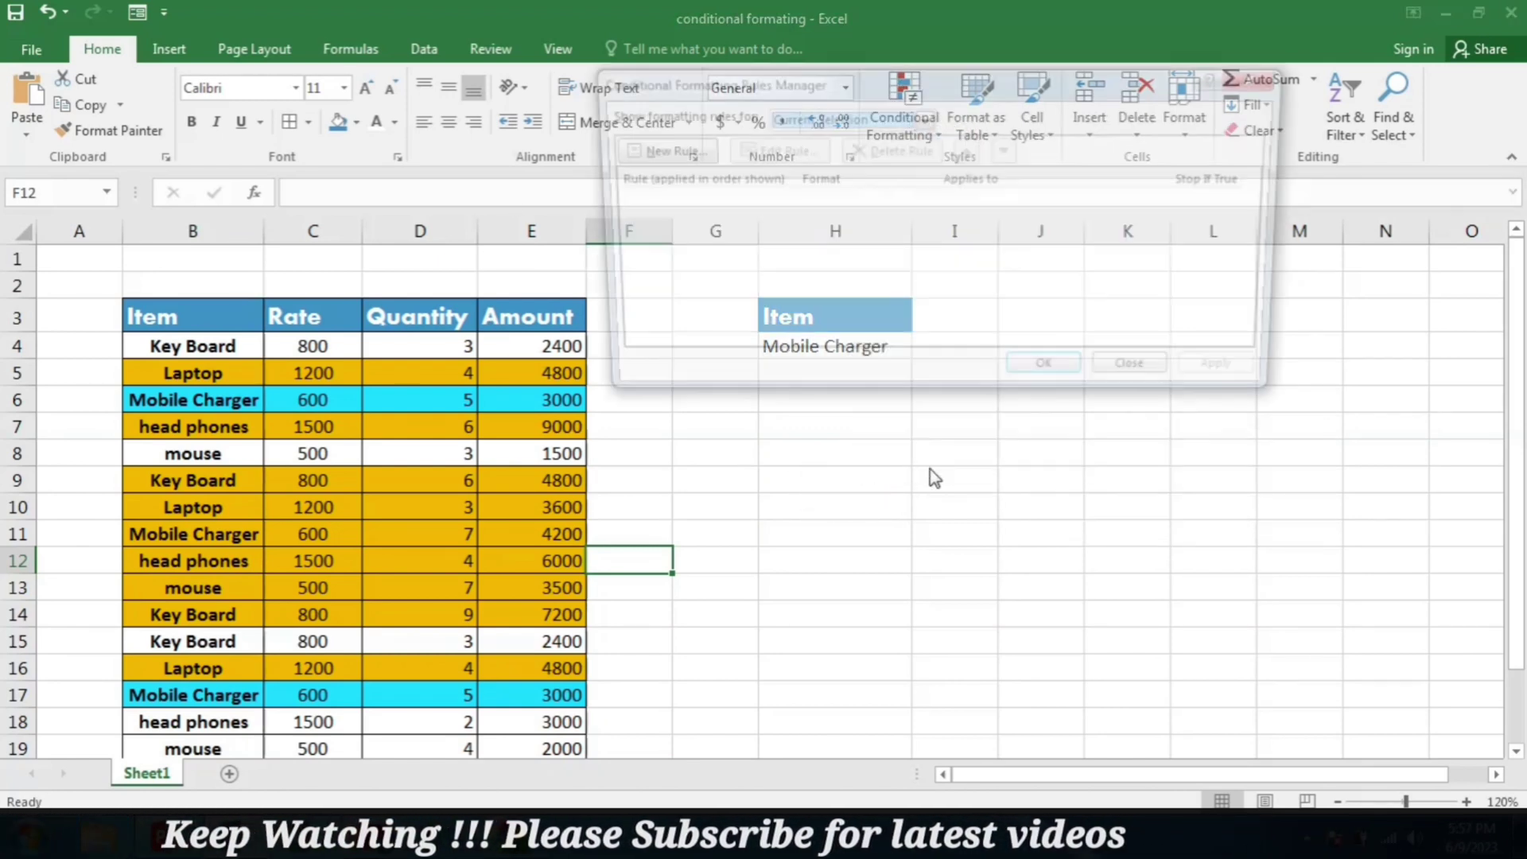
{"action": "left_click", "coordinate": [818, 150]}
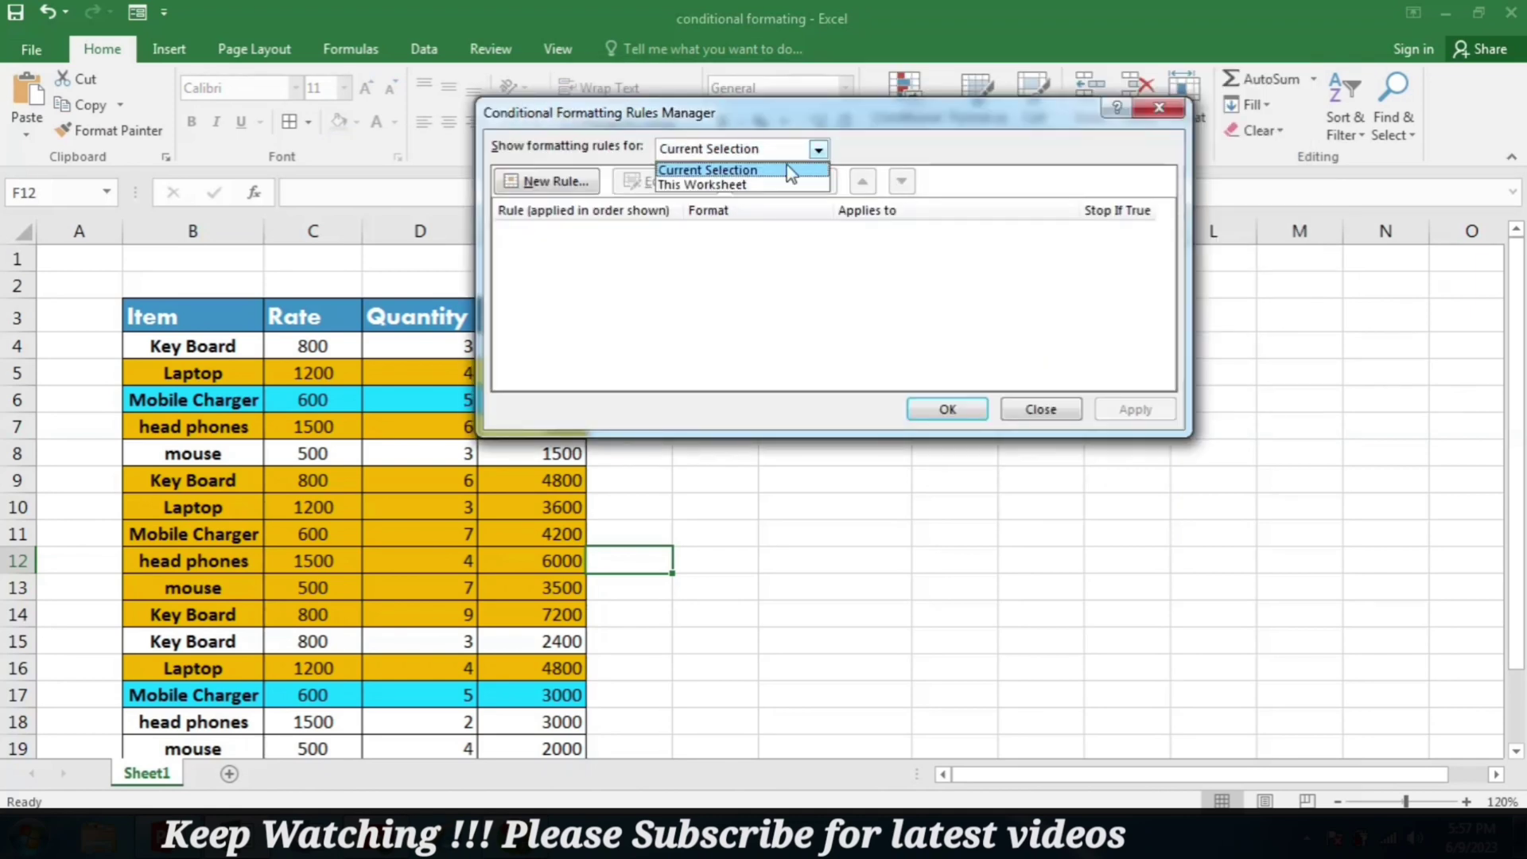
{"action": "left_click", "coordinate": [768, 185]}
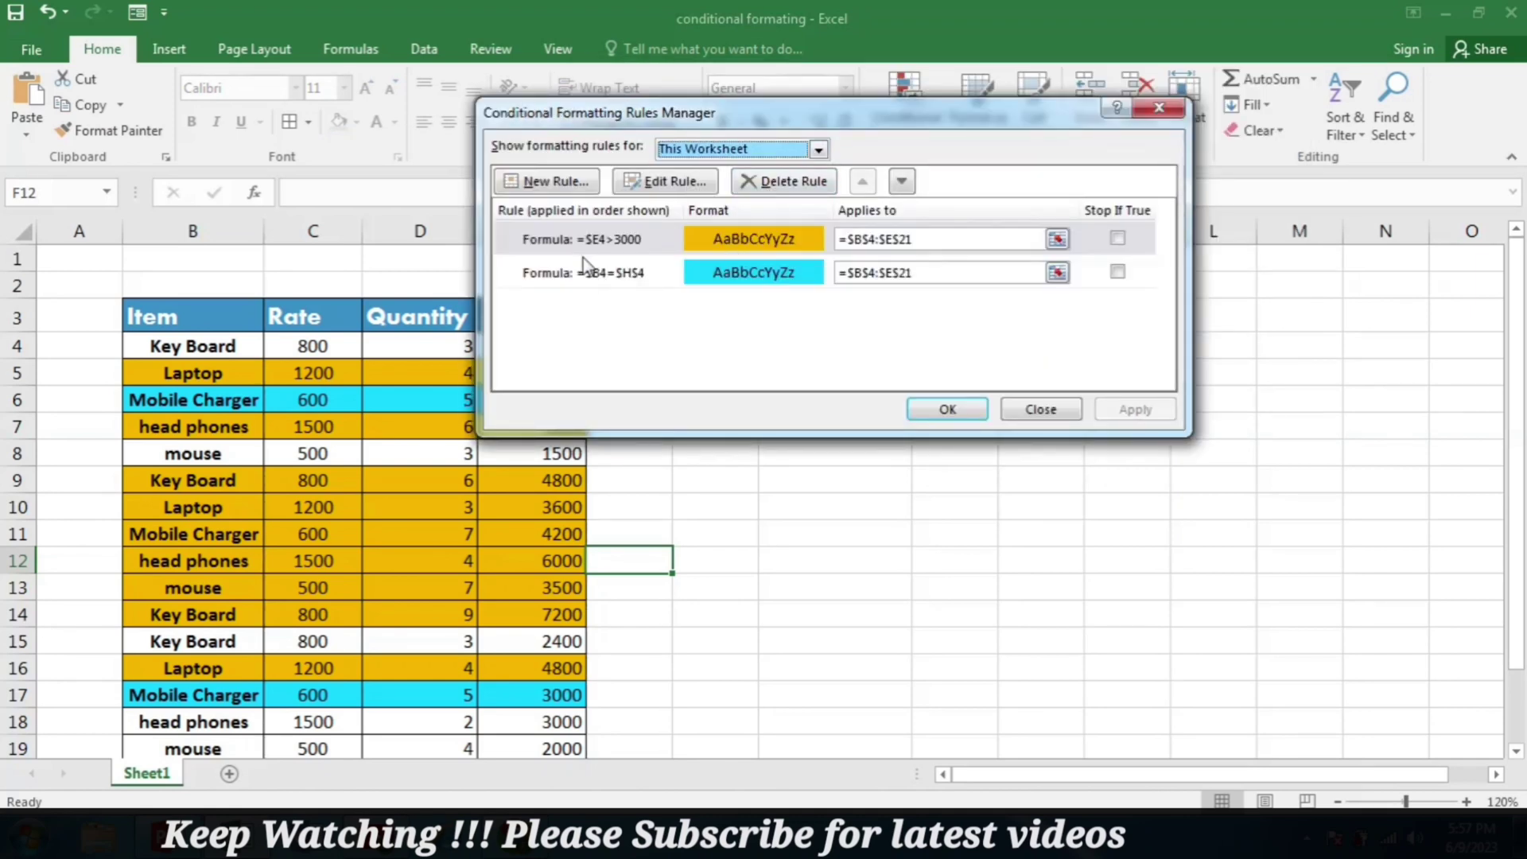